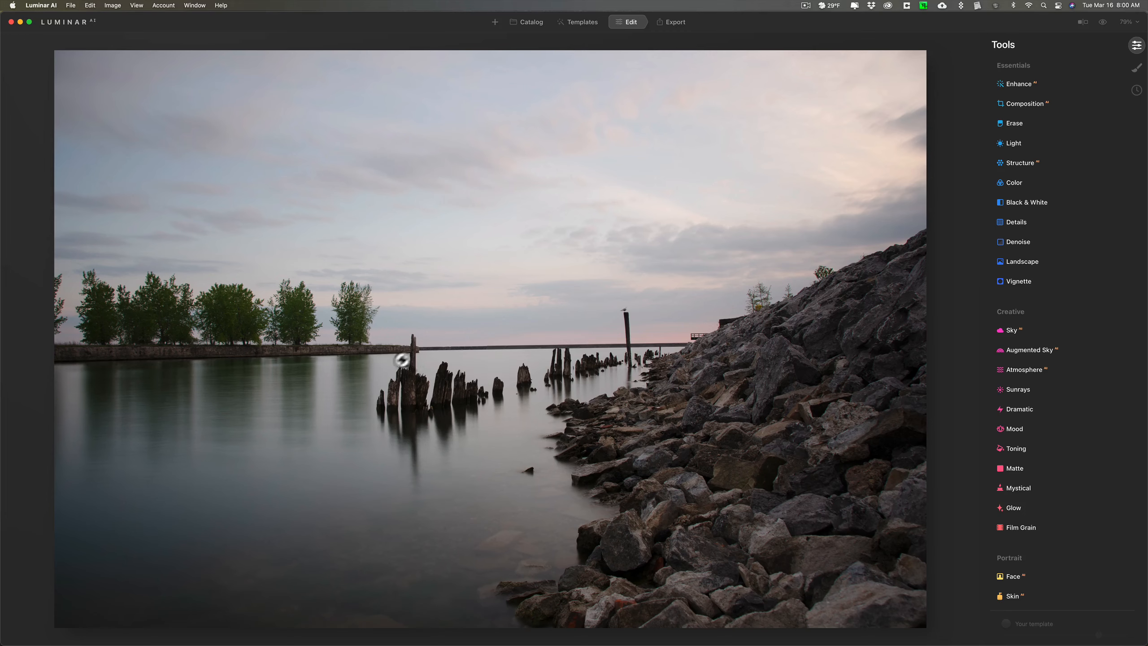
Step: Replace the photo's sky with the Starry Night 2 preset using Sky AI
{"action": "left_click", "coordinate": [1041, 329]}
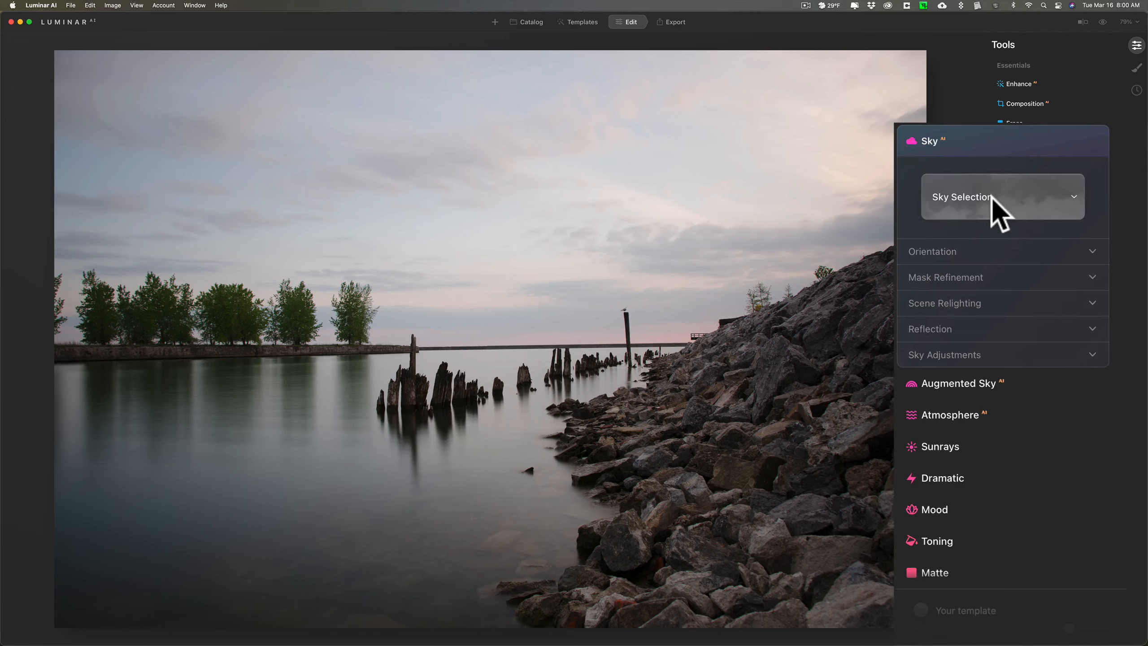
{"action": "left_click", "coordinate": [1034, 198]}
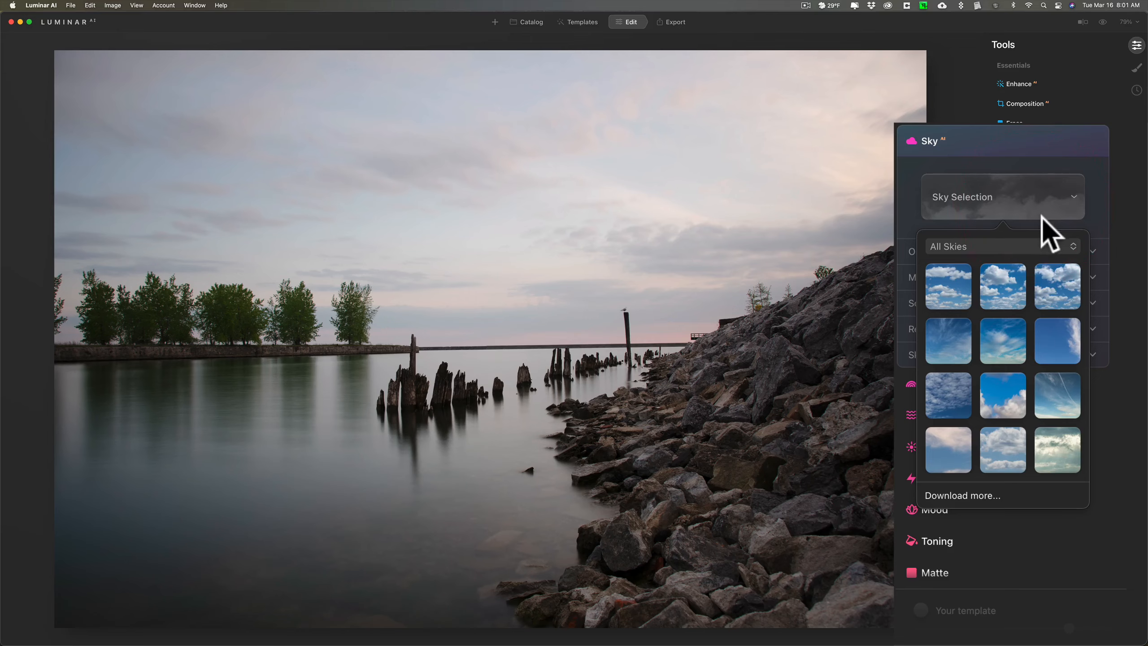
{"action": "scroll", "coordinate": [1037, 299], "scroll_direction": "down", "scroll_amount": 5}
{"action": "scroll", "coordinate": [1037, 297], "scroll_direction": "down", "scroll_amount": 6}
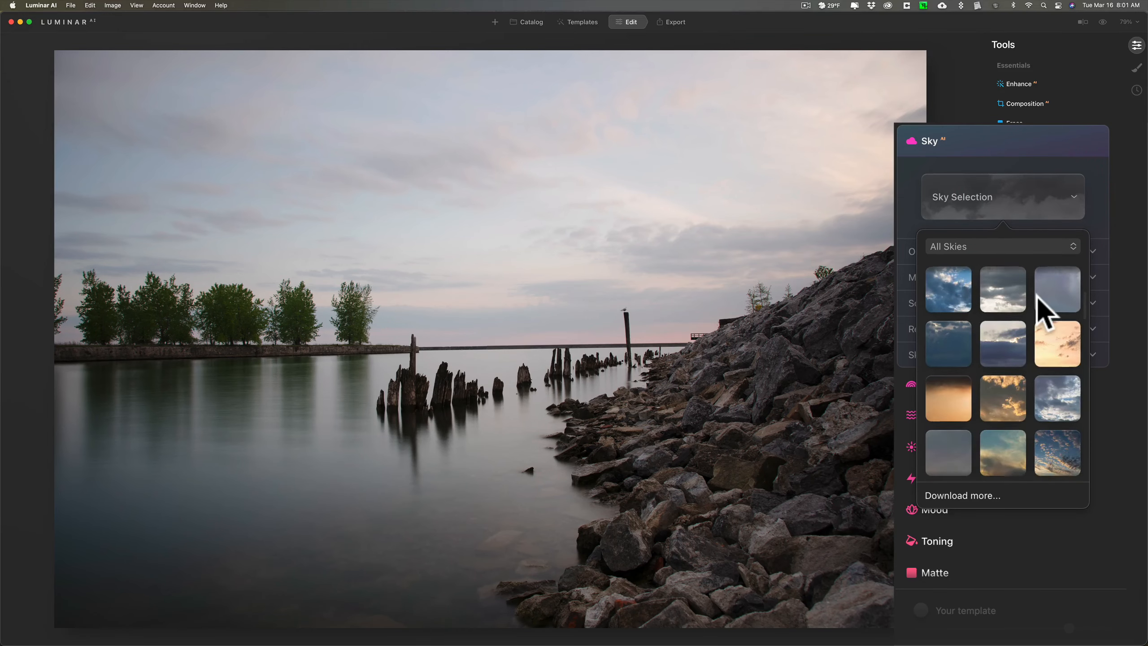
{"action": "scroll", "coordinate": [1037, 296], "scroll_direction": "down", "scroll_amount": 4}
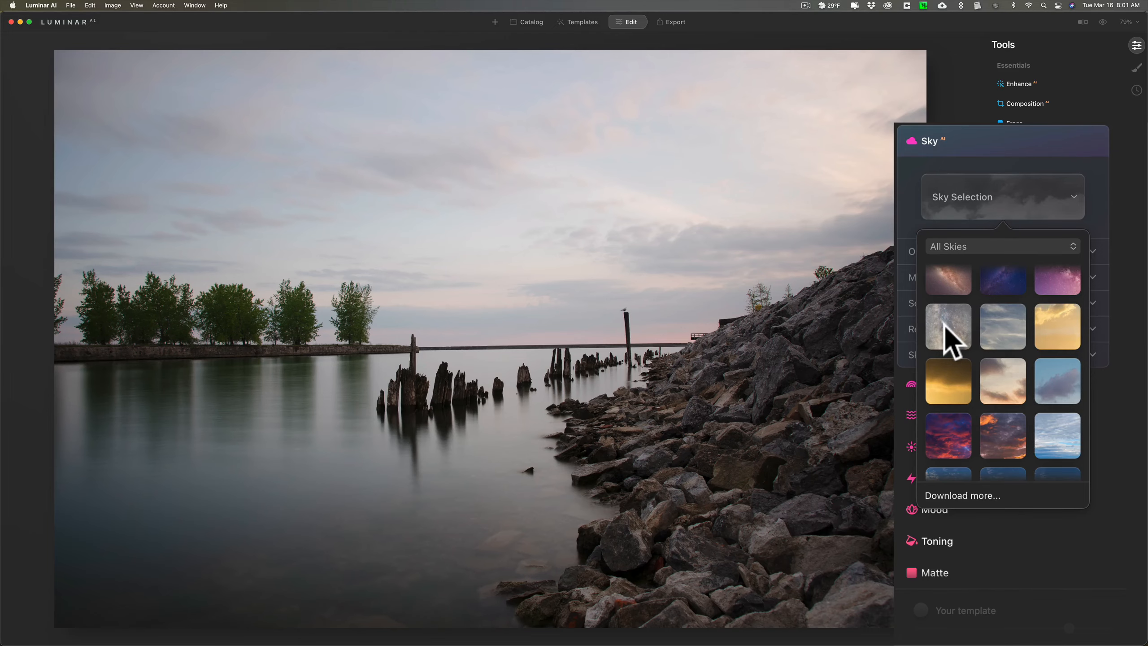
{"action": "left_click", "coordinate": [944, 325]}
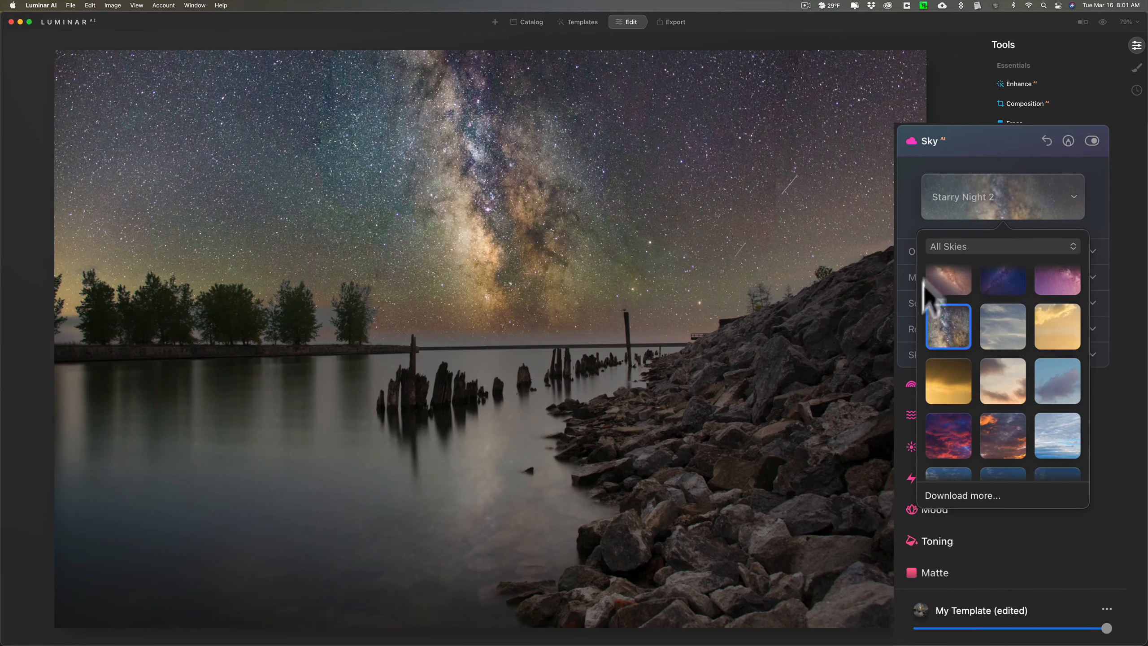
{"action": "left_click", "coordinate": [906, 222]}
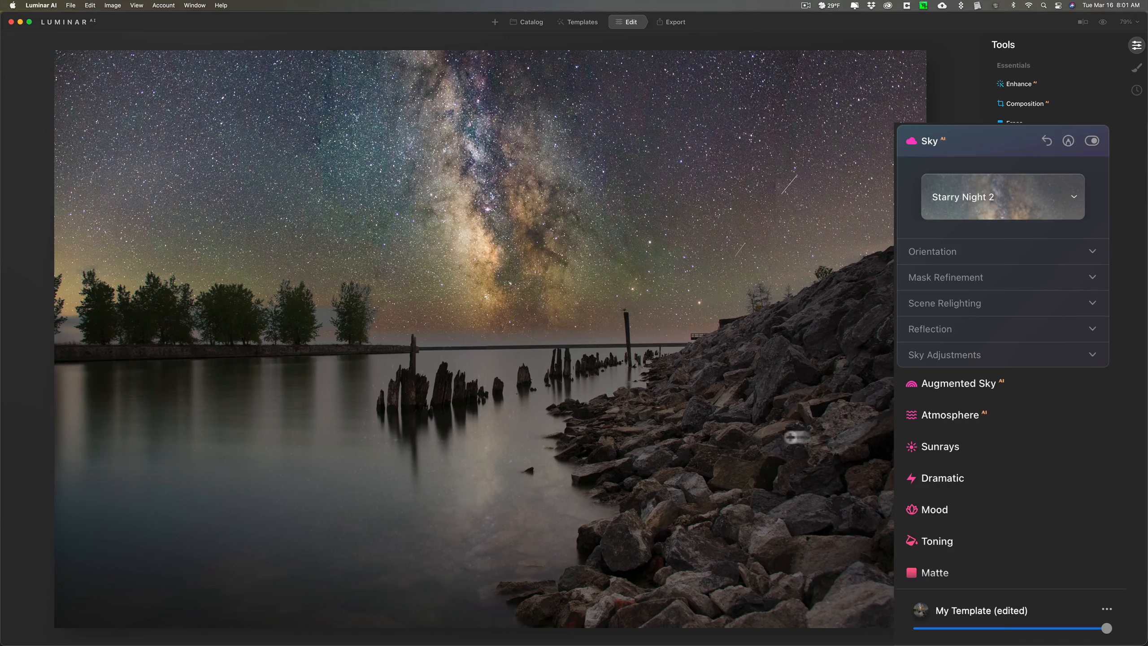
Step: Orient the replacement sky with a Vertical Offset of -4 and Horizon Blending of 51
{"action": "left_click", "coordinate": [989, 251]}
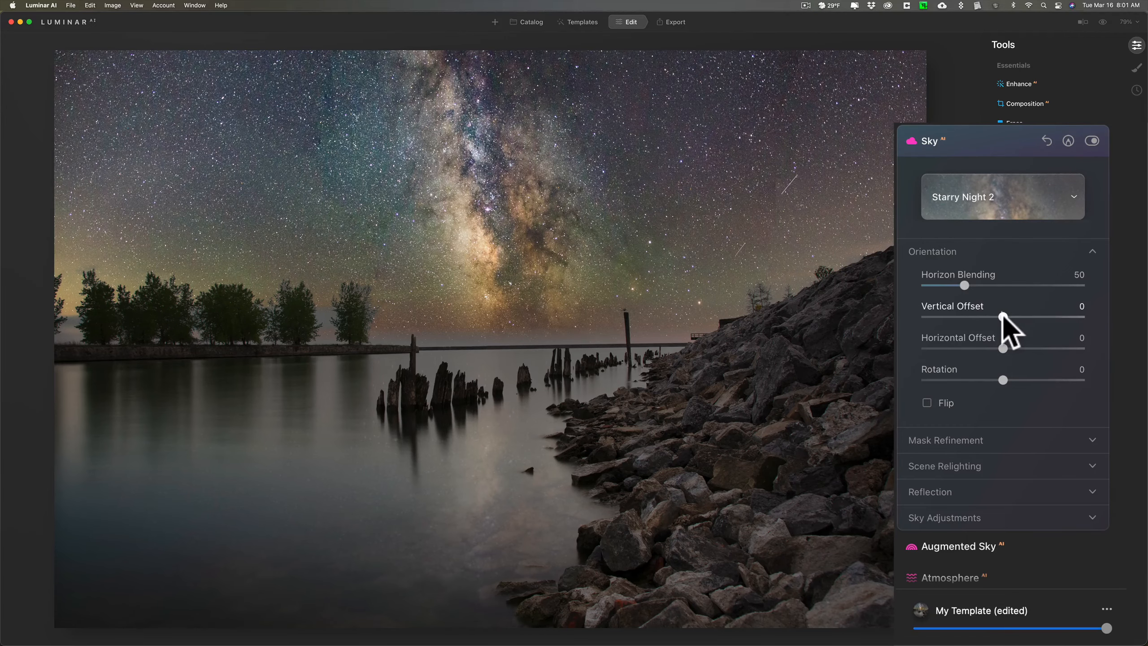
{"action": "left_click_drag", "start_coordinate": [1003, 316], "coordinate": [999, 315]}
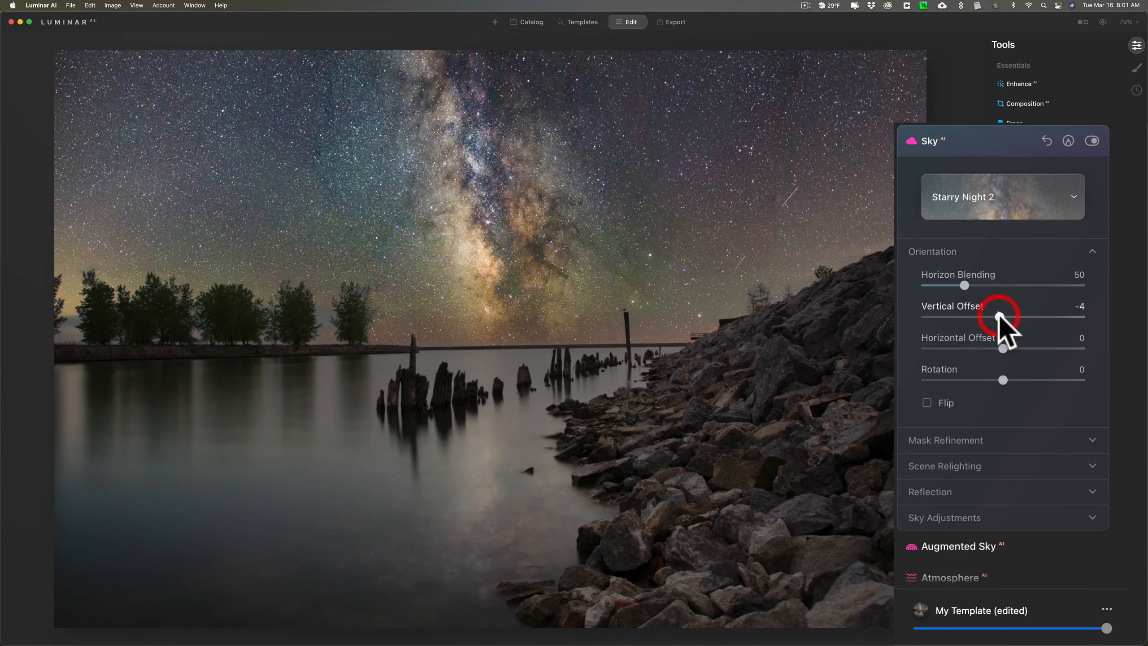
{"action": "mouse_move", "coordinate": [1002, 347]}
{"action": "left_mouse_down"}
{"action": "mouse_move", "coordinate": [981, 348]}
{"action": "mouse_move", "coordinate": [1015, 348]}
{"action": "mouse_move", "coordinate": [984, 348]}
{"action": "mouse_move", "coordinate": [1003, 347]}
{"action": "left_mouse_up"}
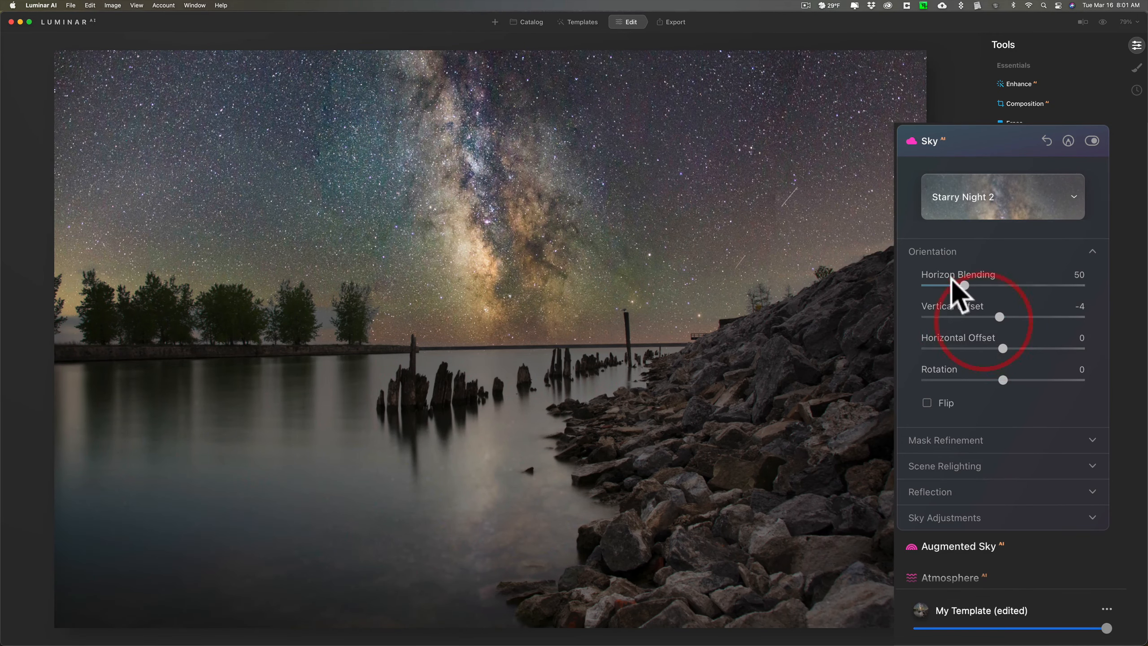
{"action": "mouse_move", "coordinate": [965, 285]}
{"action": "left_mouse_down"}
{"action": "mouse_move", "coordinate": [987, 286]}
{"action": "mouse_move", "coordinate": [942, 285]}
{"action": "mouse_move", "coordinate": [966, 286]}
{"action": "left_mouse_up"}
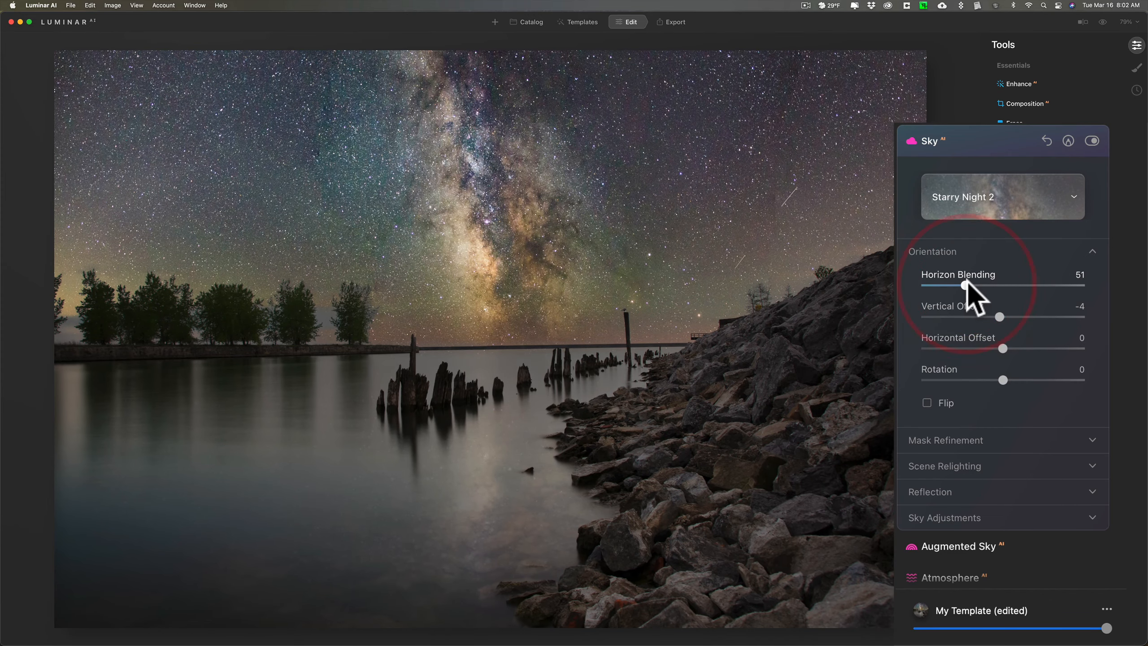
{"action": "left_click", "coordinate": [1017, 246]}
Step: Refine the starry sky's mask with Global at 42 and Fix Details at 48
{"action": "left_click", "coordinate": [1003, 278]}
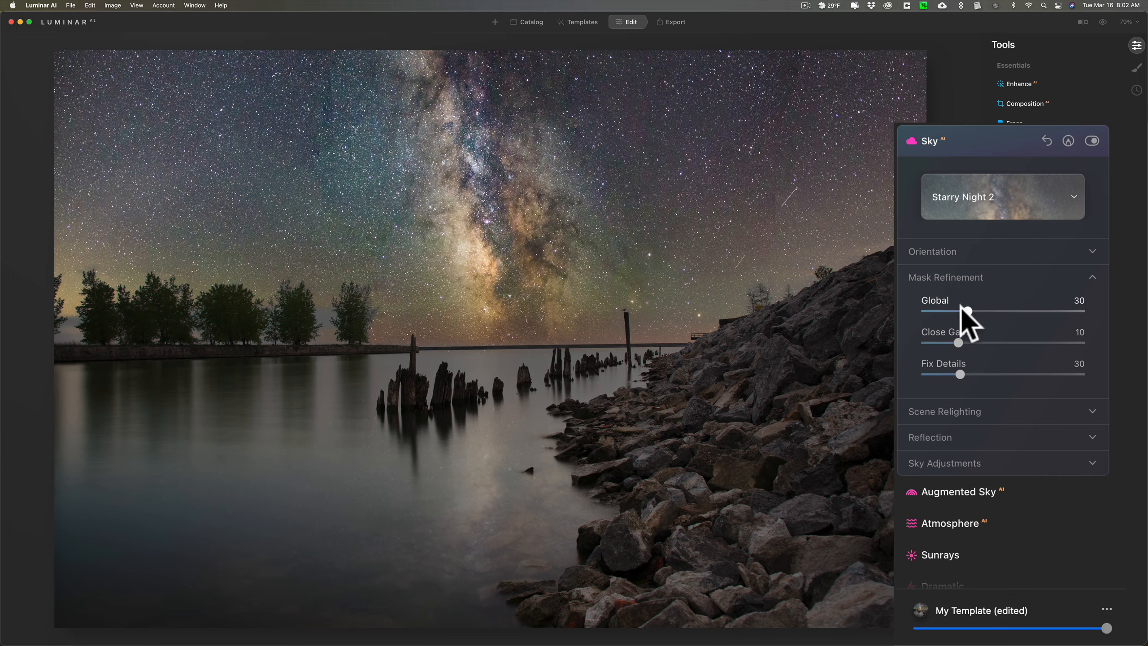
{"action": "left_click_drag", "start_coordinate": [1036, 308], "coordinate": [987, 312]}
{"action": "left_click", "coordinate": [986, 312]}
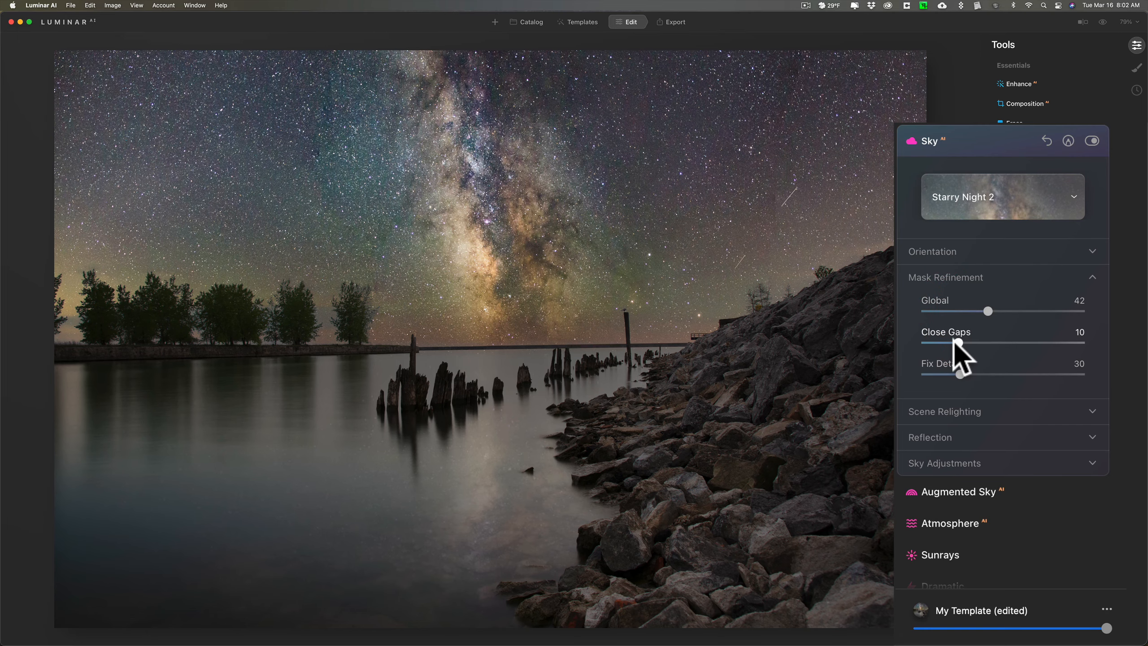
{"action": "left_click_drag", "start_coordinate": [954, 339], "coordinate": [992, 373]}
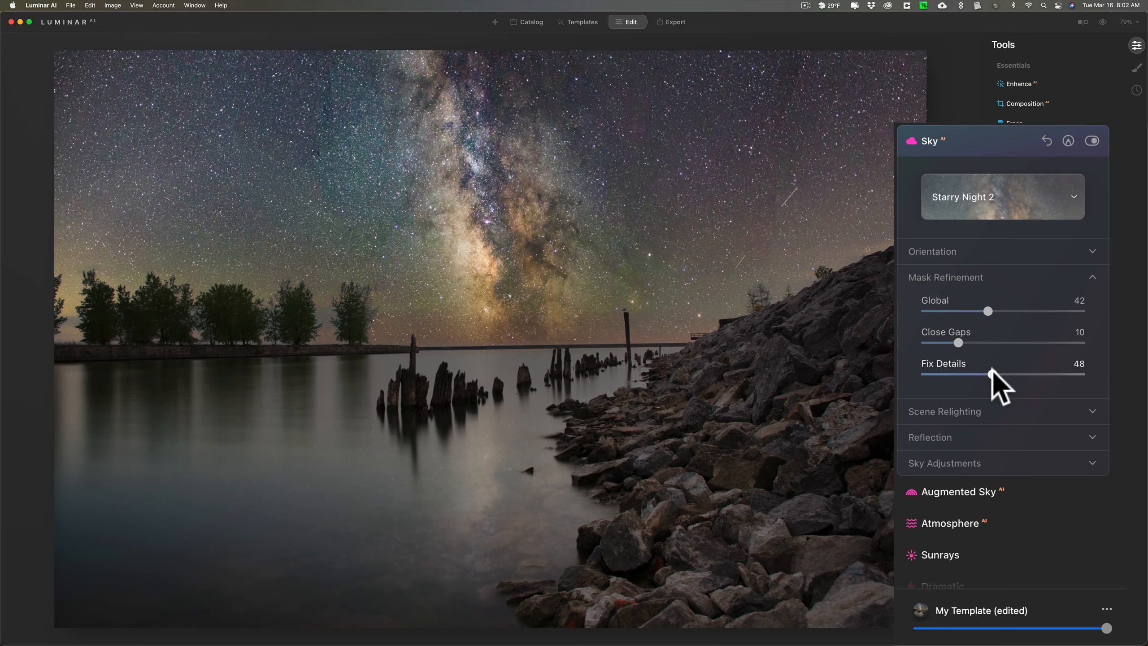
{"action": "left_click", "coordinate": [983, 278]}
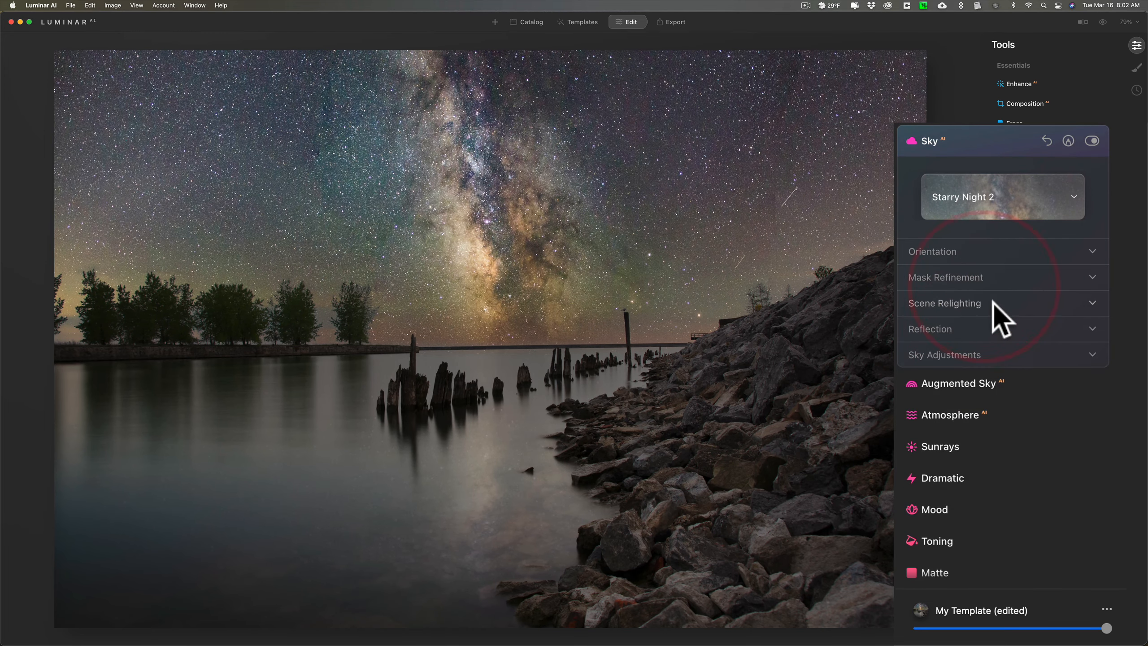
Step: Set the Relight Strength of the starry sky's scene relighting to 9
{"action": "left_click", "coordinate": [993, 303]}
{"action": "left_click_drag", "start_coordinate": [966, 337], "coordinate": [930, 357]}
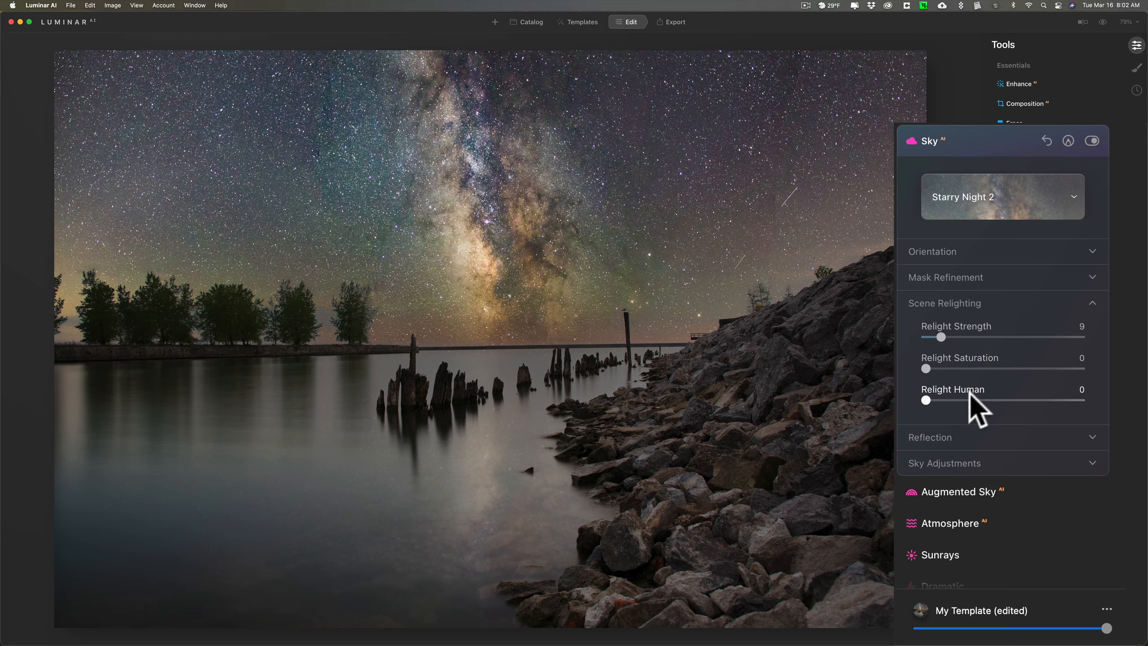
{"action": "left_click", "coordinate": [990, 303]}
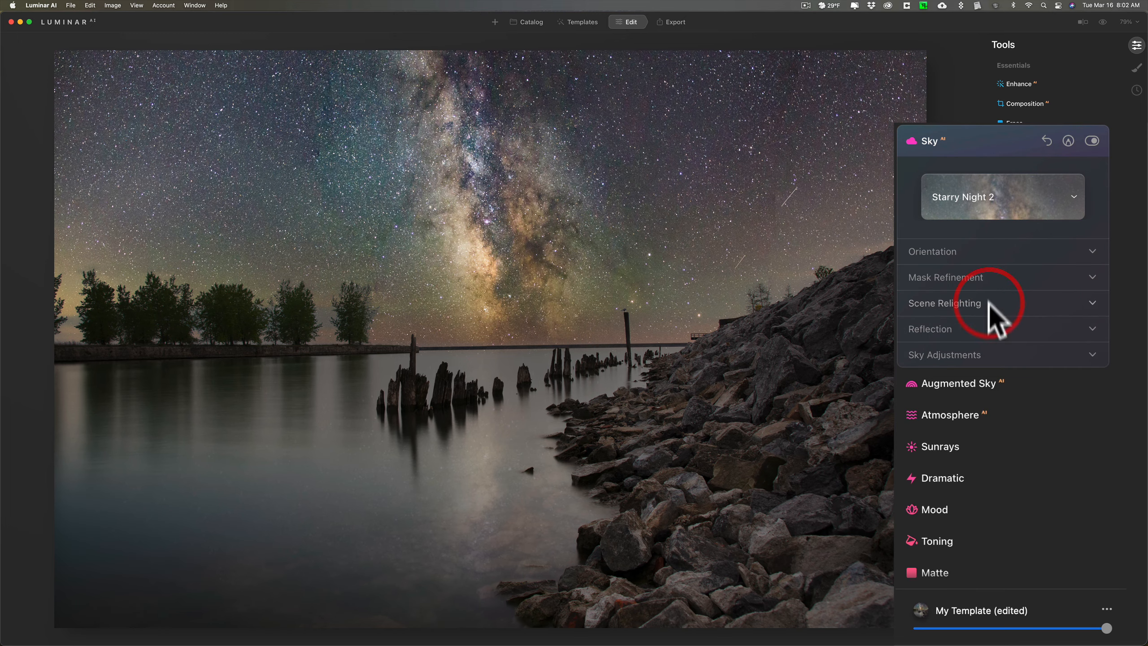
Step: Set the sky's Reflection Amount to 51 and look over the Sky Adjustments options
{"action": "left_click", "coordinate": [987, 329]}
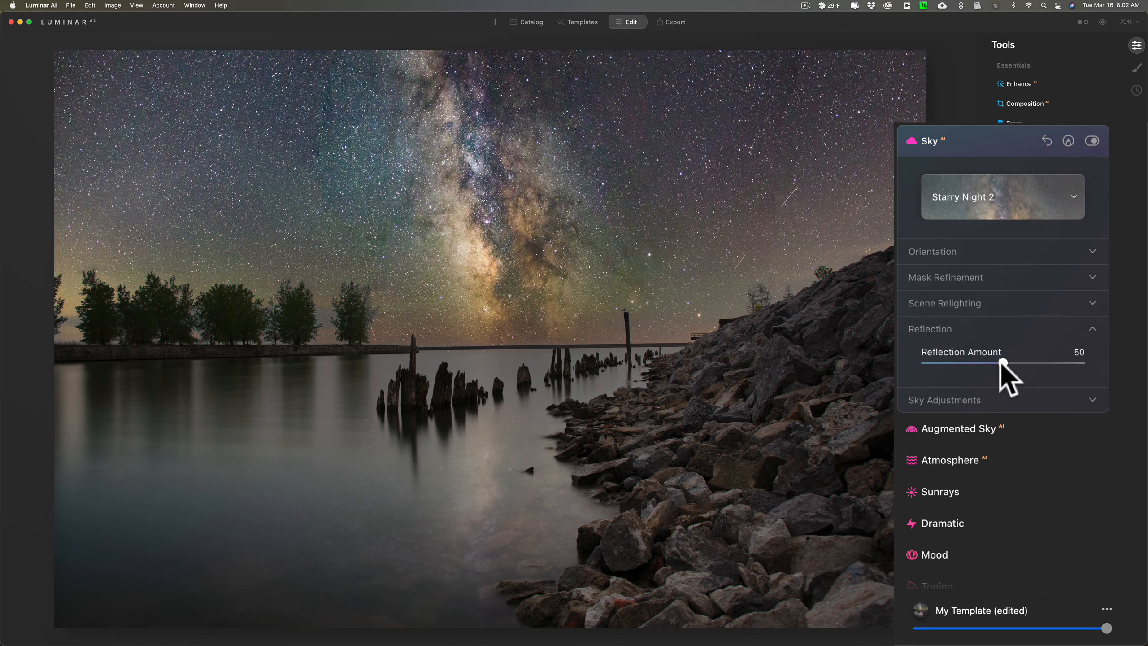
{"action": "left_click_drag", "start_coordinate": [1001, 362], "coordinate": [1037, 362]}
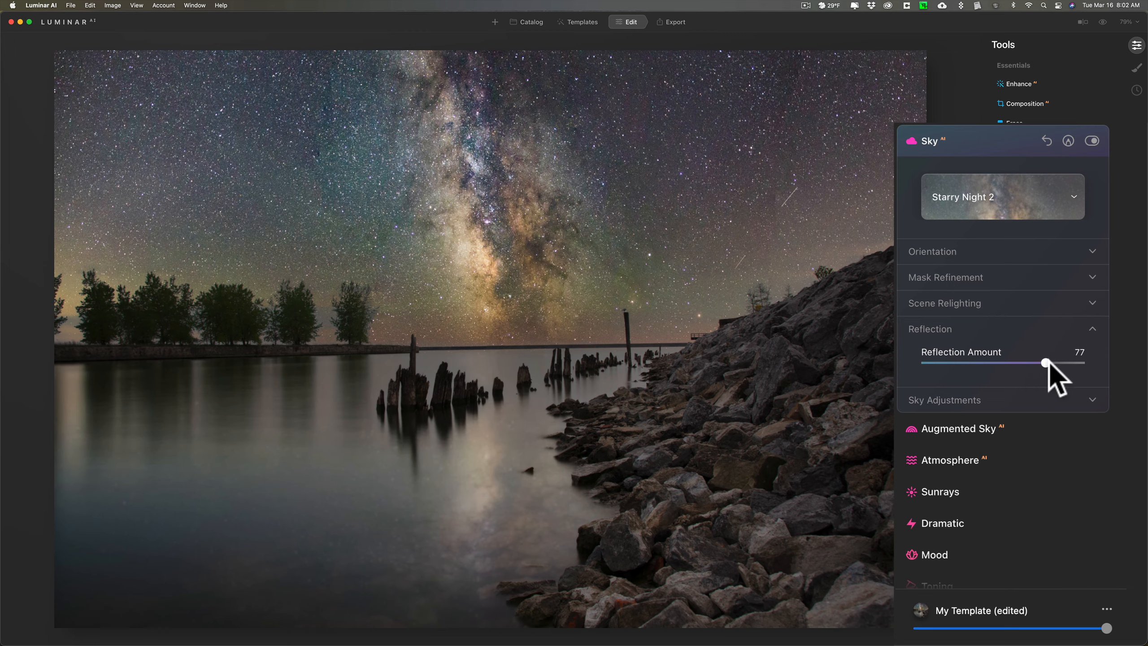
{"action": "left_click_drag", "start_coordinate": [1040, 362], "coordinate": [996, 346]}
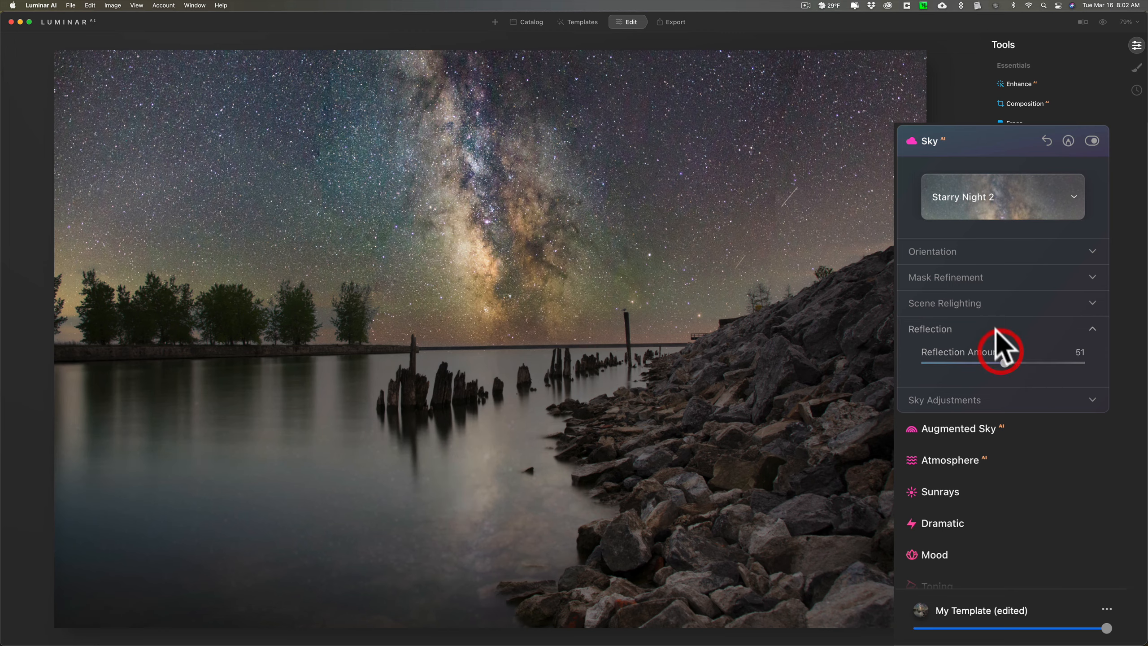
{"action": "left_click", "coordinate": [985, 318]}
{"action": "left_click", "coordinate": [992, 353]}
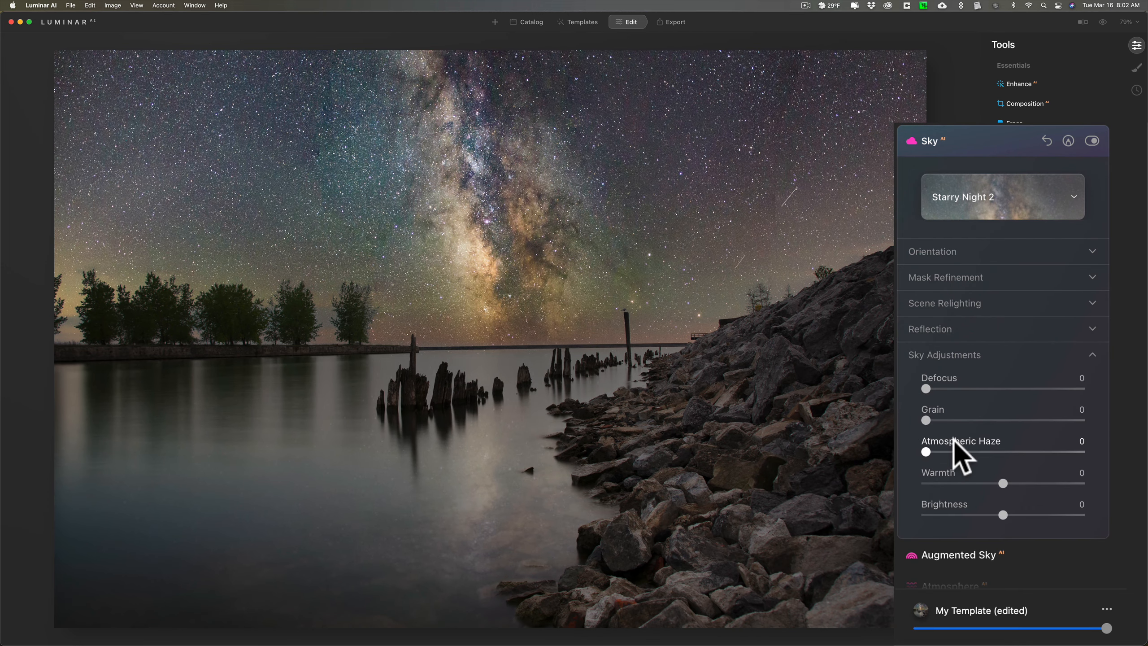
{"action": "left_click", "coordinate": [992, 353]}
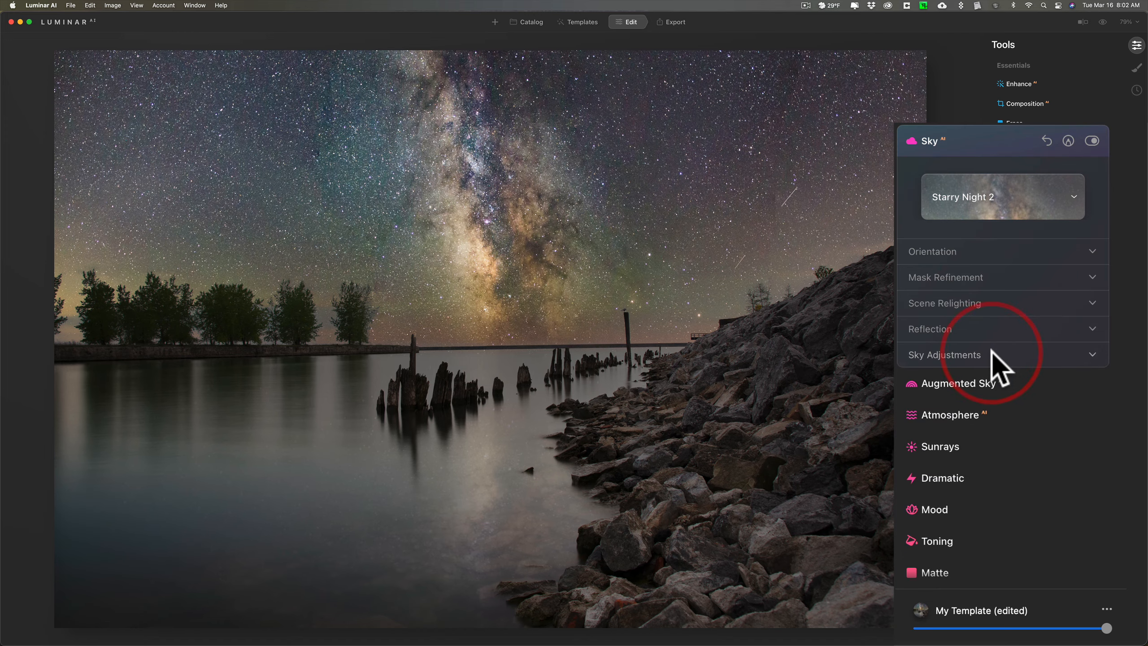
Step: Open the dusk lakeside photo with the walkway and lamp posts from the Working Folder for editing
{"action": "left_click", "coordinate": [528, 22]}
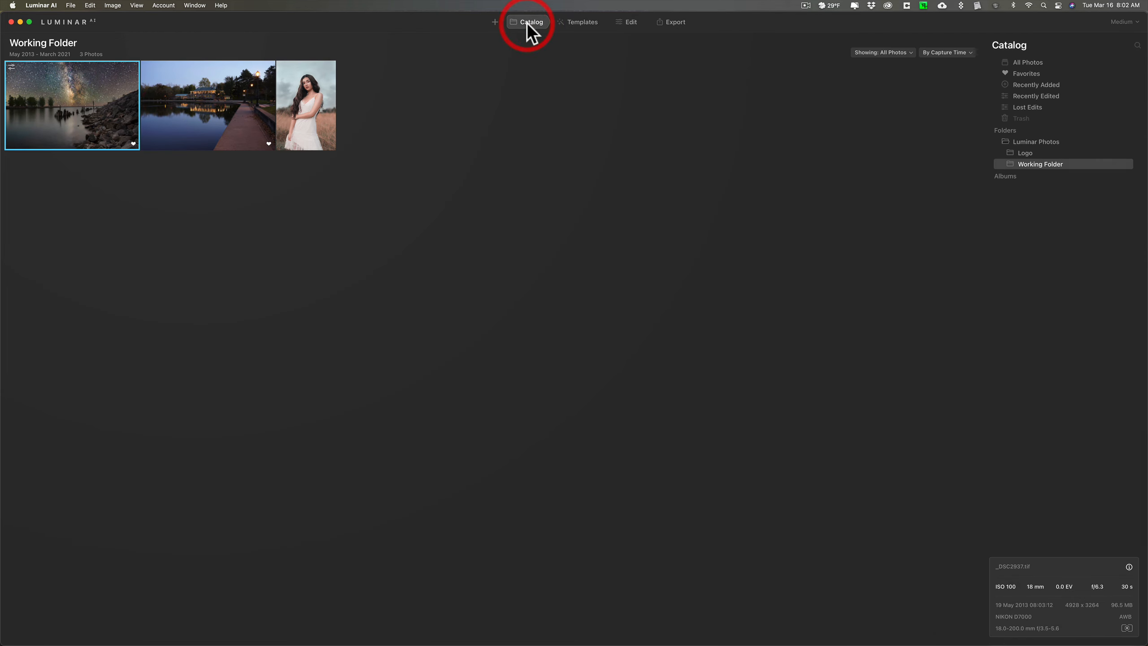
{"action": "double_click", "coordinate": [232, 95]}
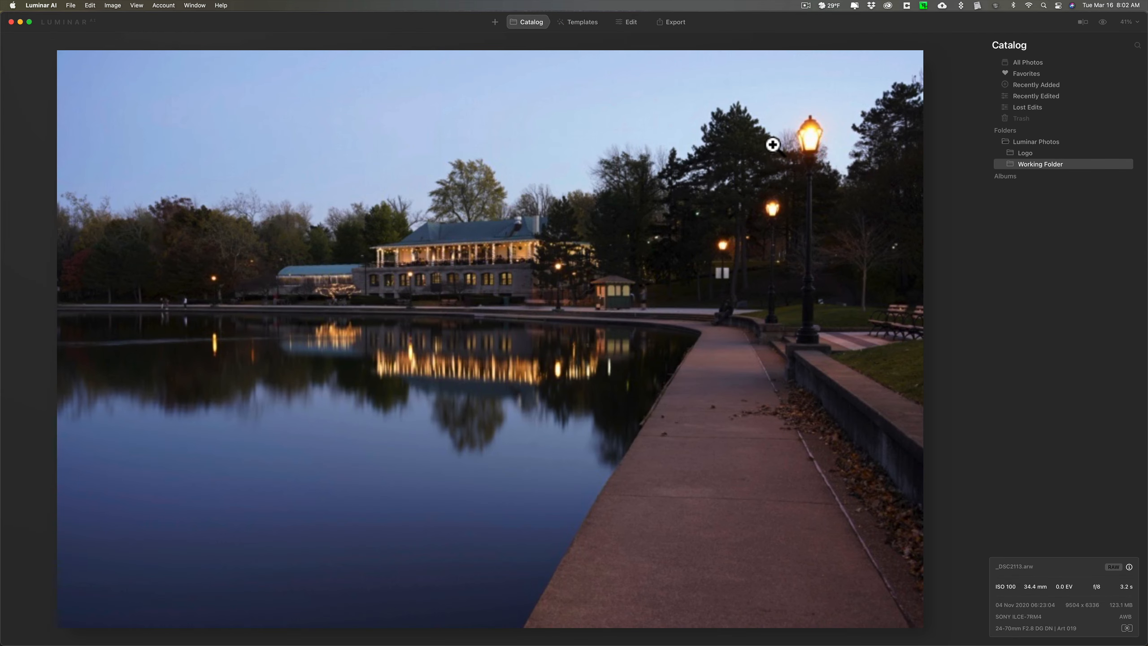
{"action": "left_click", "coordinate": [626, 21]}
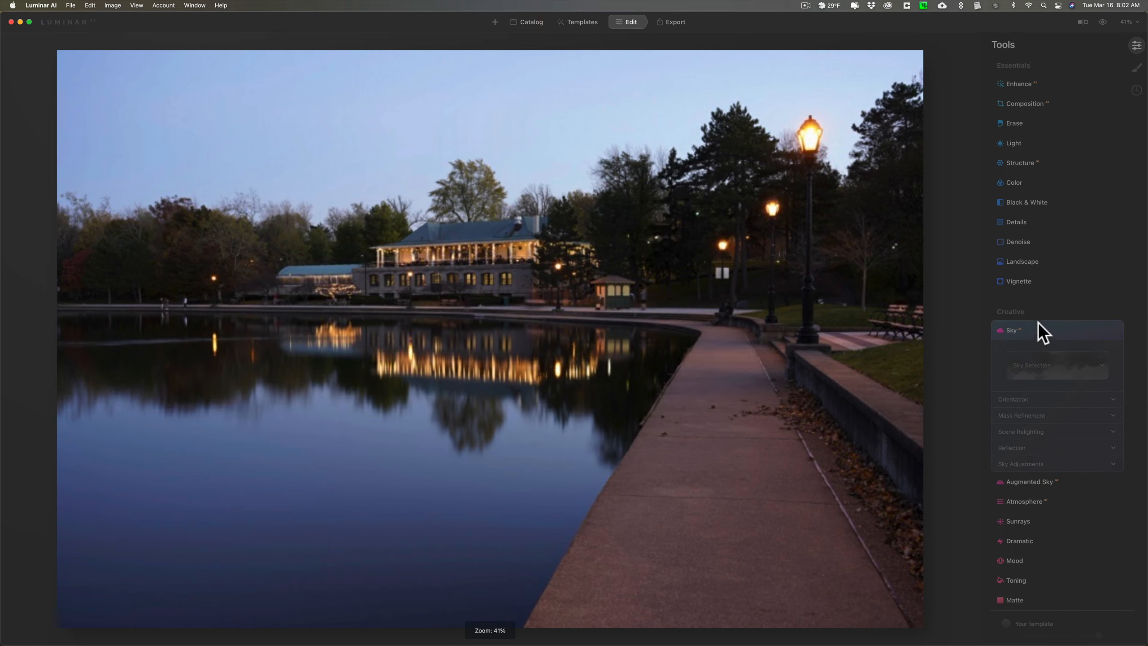
Step: Replace the lakeside photo's sky with the Dramatic Sunset 4 preset
{"action": "left_click", "coordinate": [1066, 364]}
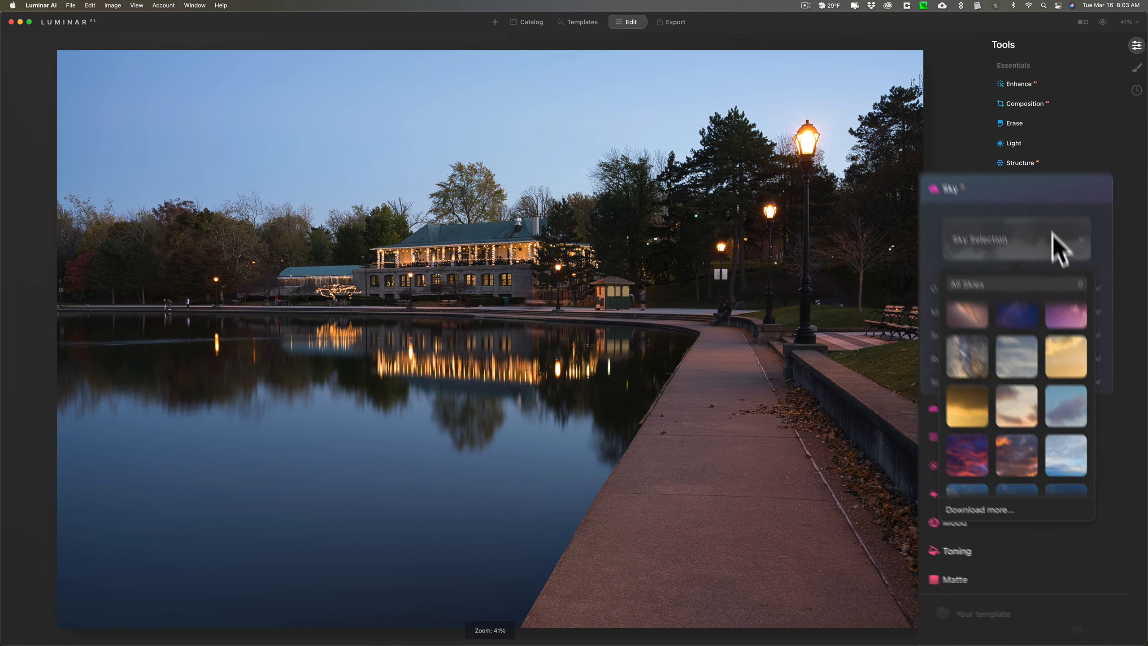
{"action": "scroll", "coordinate": [1058, 271], "scroll_direction": "down", "scroll_amount": 5}
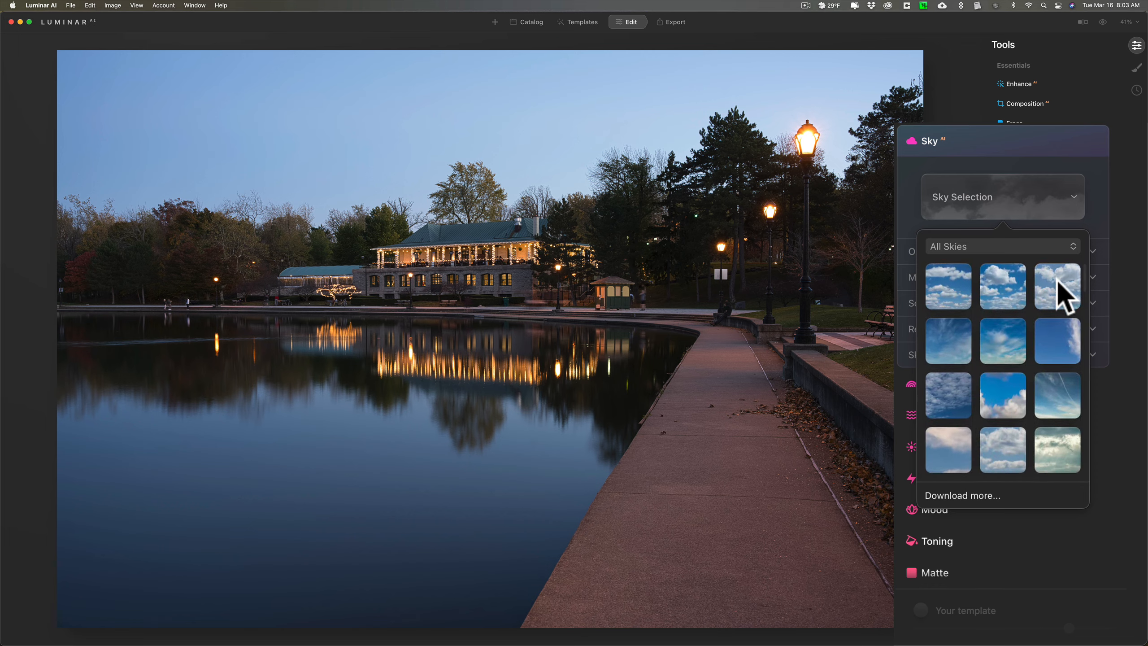
{"action": "scroll", "coordinate": [1058, 289], "scroll_direction": "down", "scroll_amount": 5}
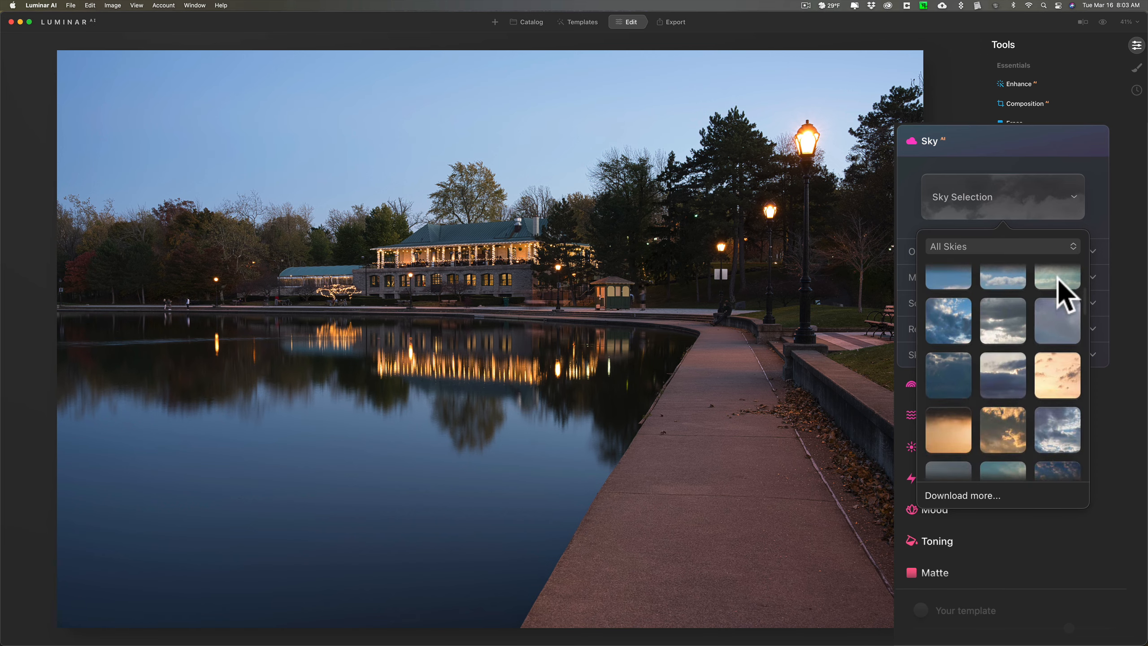
{"action": "left_click", "coordinate": [1059, 319]}
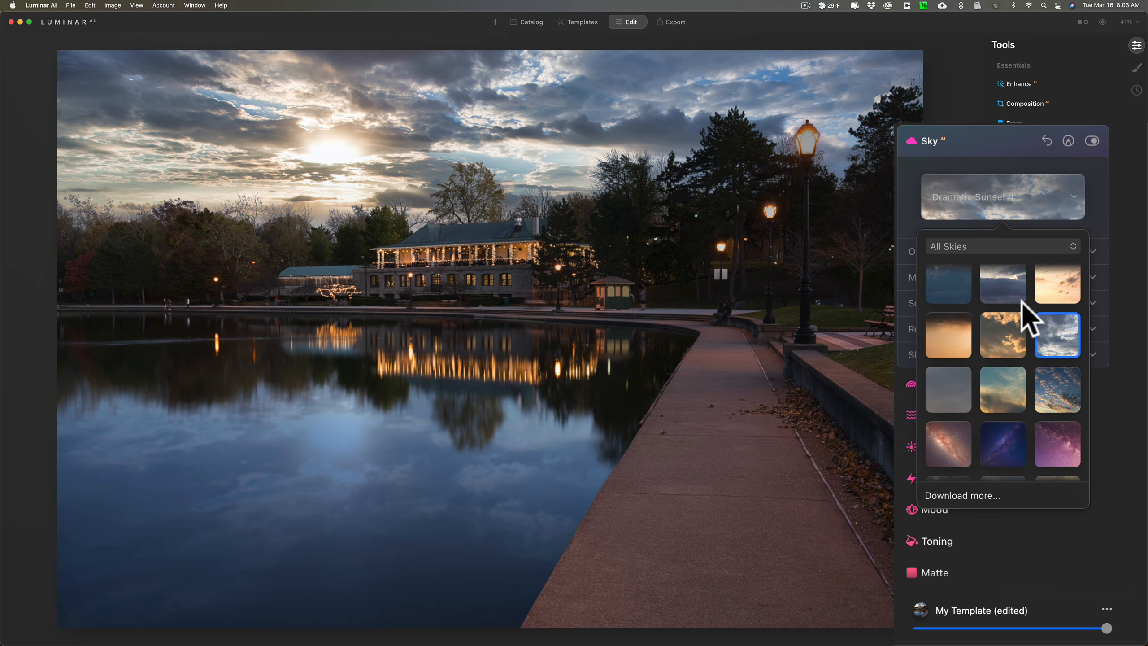
{"action": "left_click", "coordinate": [989, 141]}
{"action": "left_click", "coordinate": [988, 141]}
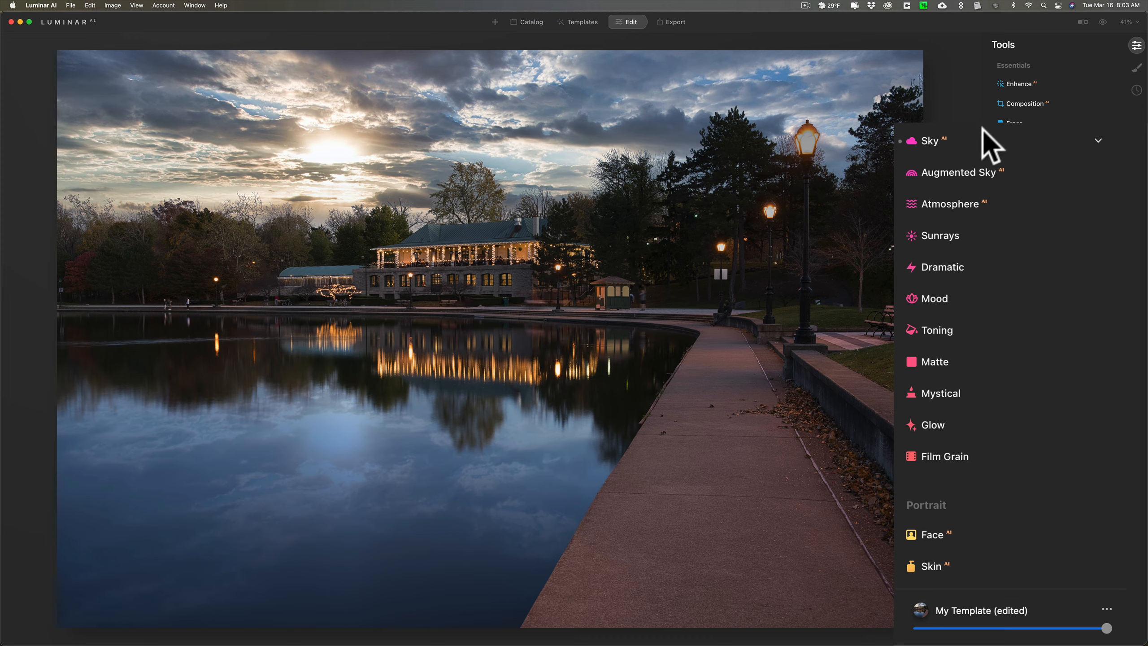
Step: Set the sunset sky's Horizon Blending to 18 and Vertical Offset to -9, and try out the Flip option
{"action": "left_click", "coordinate": [986, 142]}
{"action": "left_click", "coordinate": [1027, 250]}
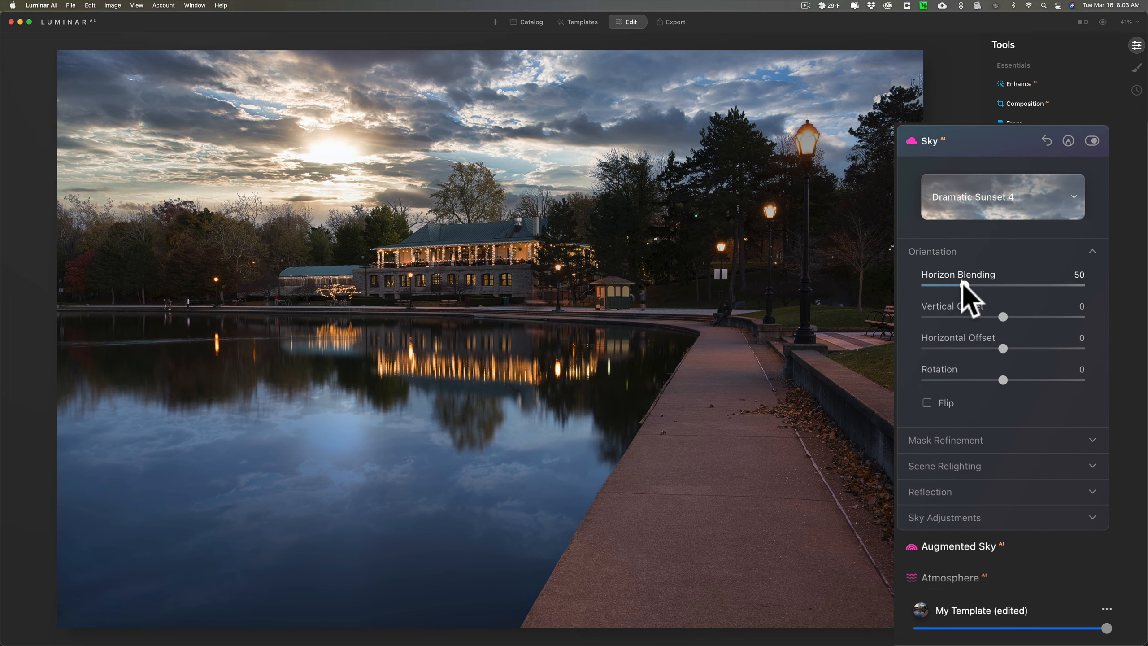
{"action": "left_click_drag", "start_coordinate": [994, 284], "coordinate": [936, 285]}
{"action": "left_click", "coordinate": [1002, 311]}
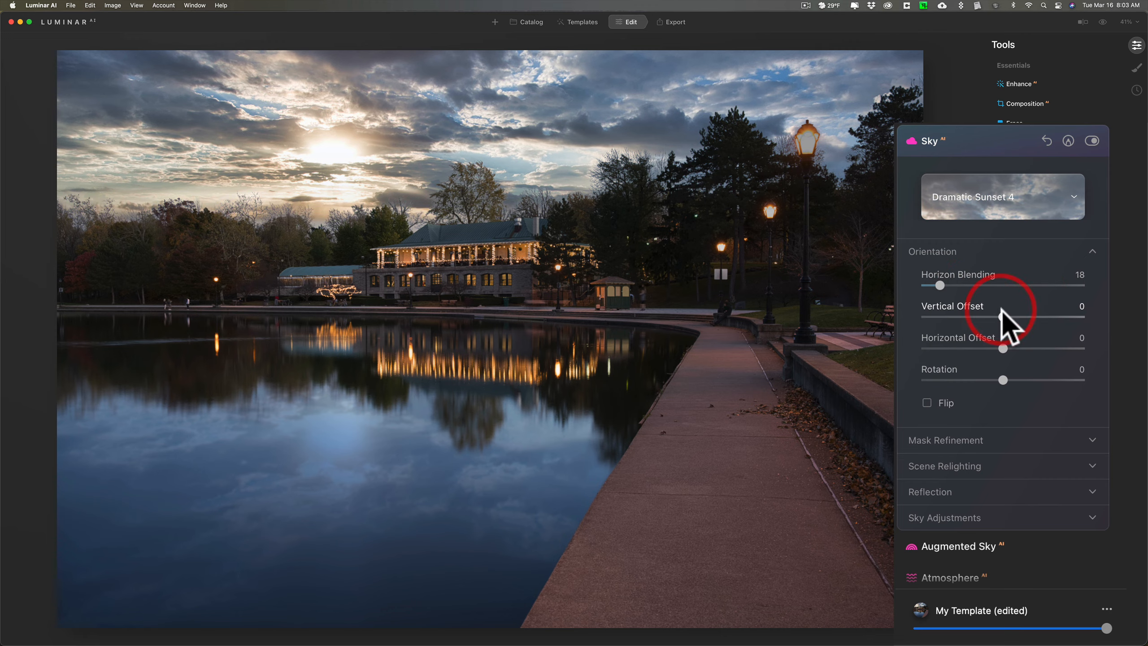
{"action": "mouse_move", "coordinate": [1000, 313]}
{"action": "left_mouse_down"}
{"action": "mouse_move", "coordinate": [1010, 313]}
{"action": "mouse_move", "coordinate": [986, 312]}
{"action": "mouse_move", "coordinate": [1007, 348]}
{"action": "mouse_move", "coordinate": [994, 348]}
{"action": "mouse_move", "coordinate": [1007, 348]}
{"action": "mouse_move", "coordinate": [996, 319]}
{"action": "left_mouse_up"}
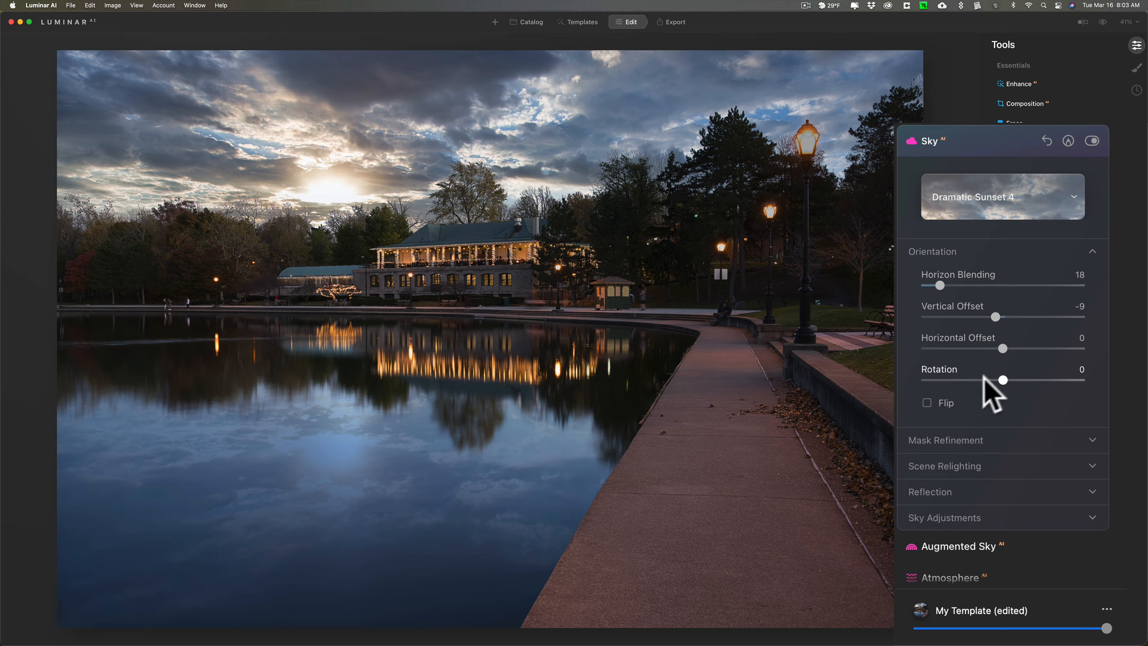
{"action": "left_click", "coordinate": [927, 402]}
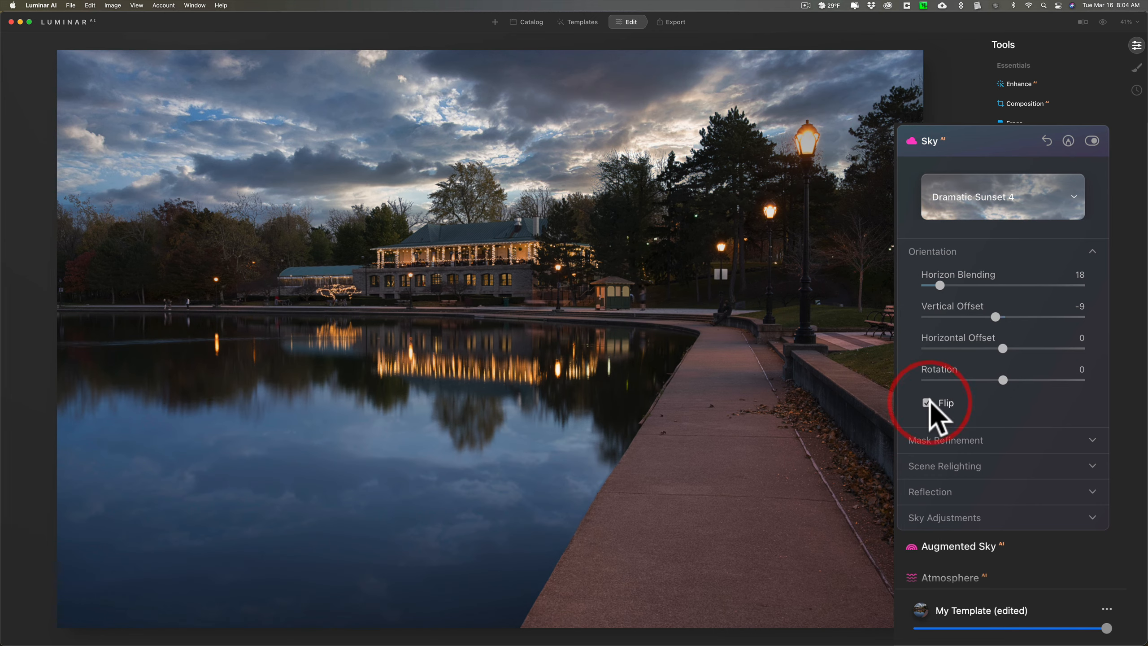
{"action": "left_click", "coordinate": [1011, 251]}
Step: Refine the sunset sky's mask with Global at 59, Close Gaps at 14 and Fix Details at 50
{"action": "left_click", "coordinate": [997, 281]}
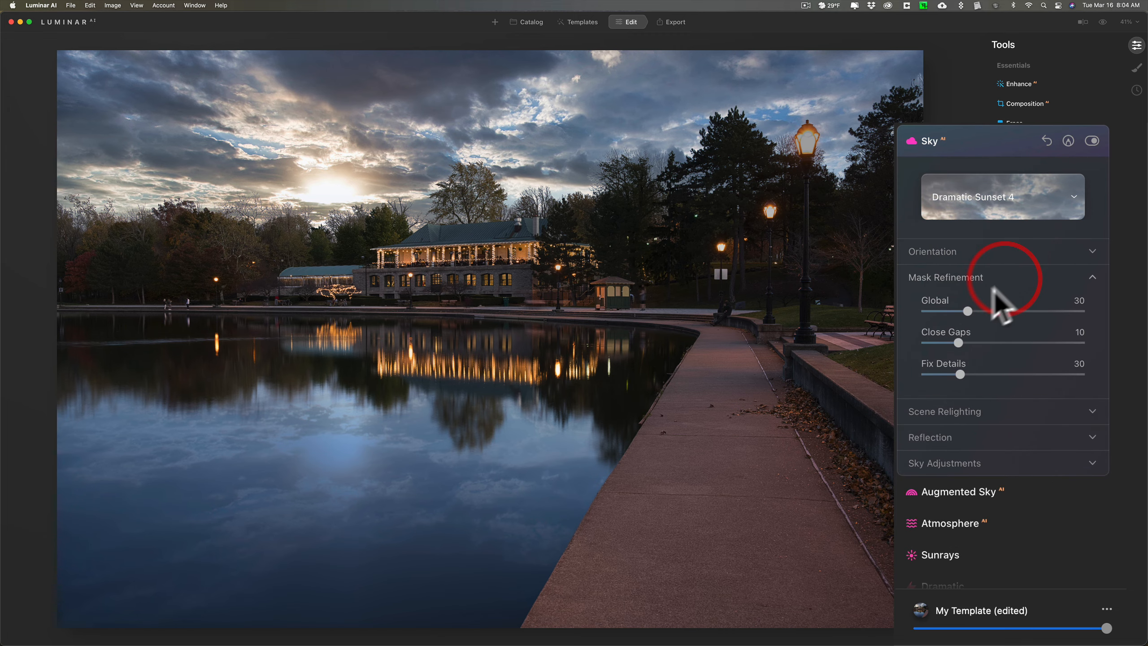
{"action": "left_click_drag", "start_coordinate": [967, 311], "coordinate": [1020, 310]}
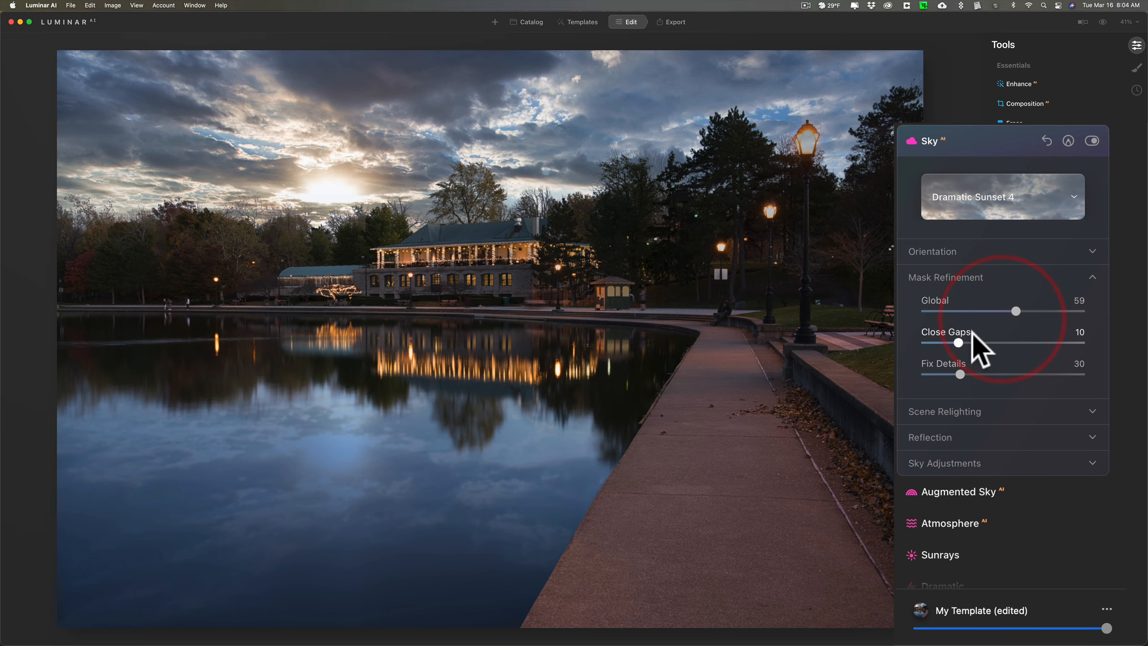
{"action": "left_click_drag", "start_coordinate": [958, 342], "coordinate": [996, 374]}
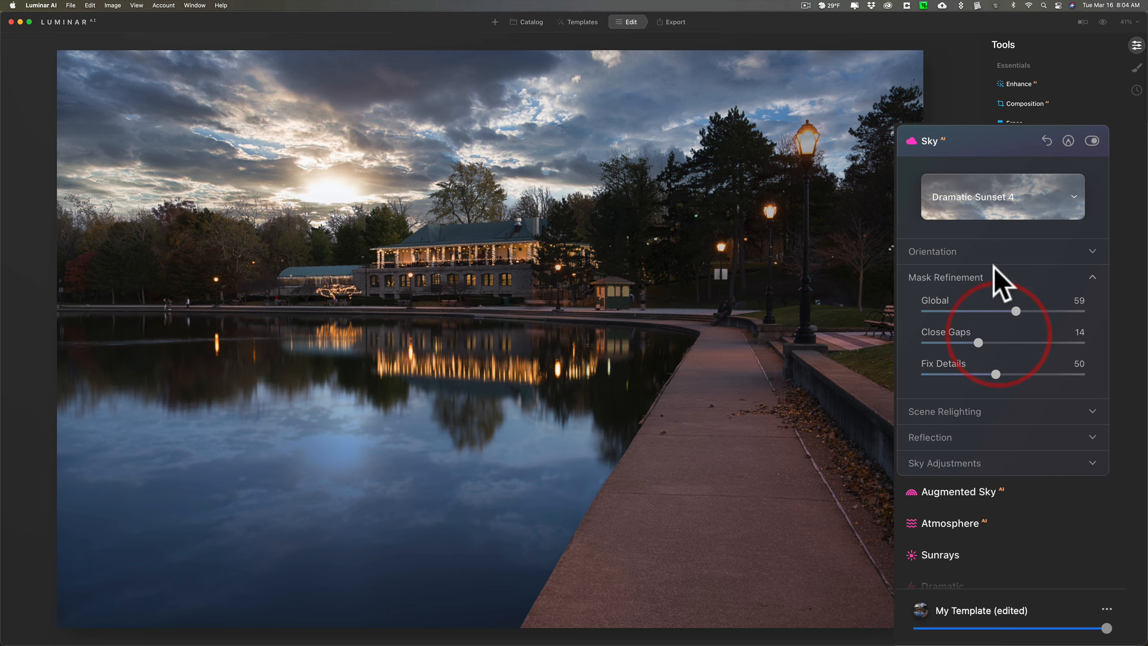
{"action": "left_click", "coordinate": [994, 277]}
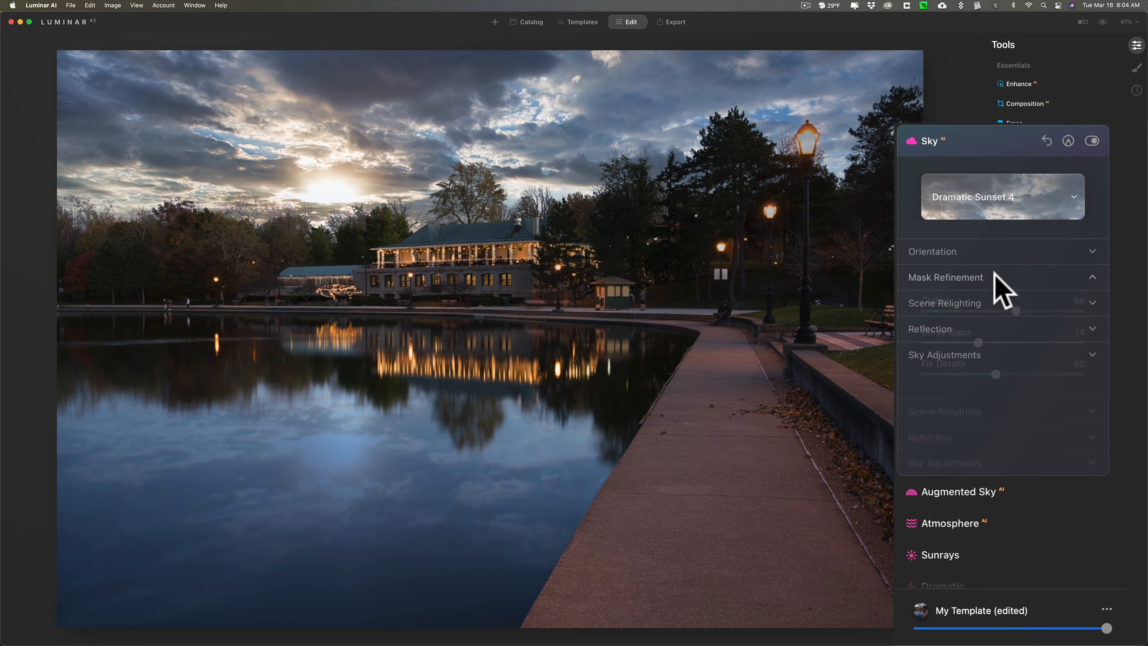
Step: Set the sunset sky's Reflection Amount to 61 and collapse the Sky AI tool
{"action": "left_click", "coordinate": [996, 336]}
{"action": "left_click_drag", "start_coordinate": [1003, 360], "coordinate": [1029, 361]}
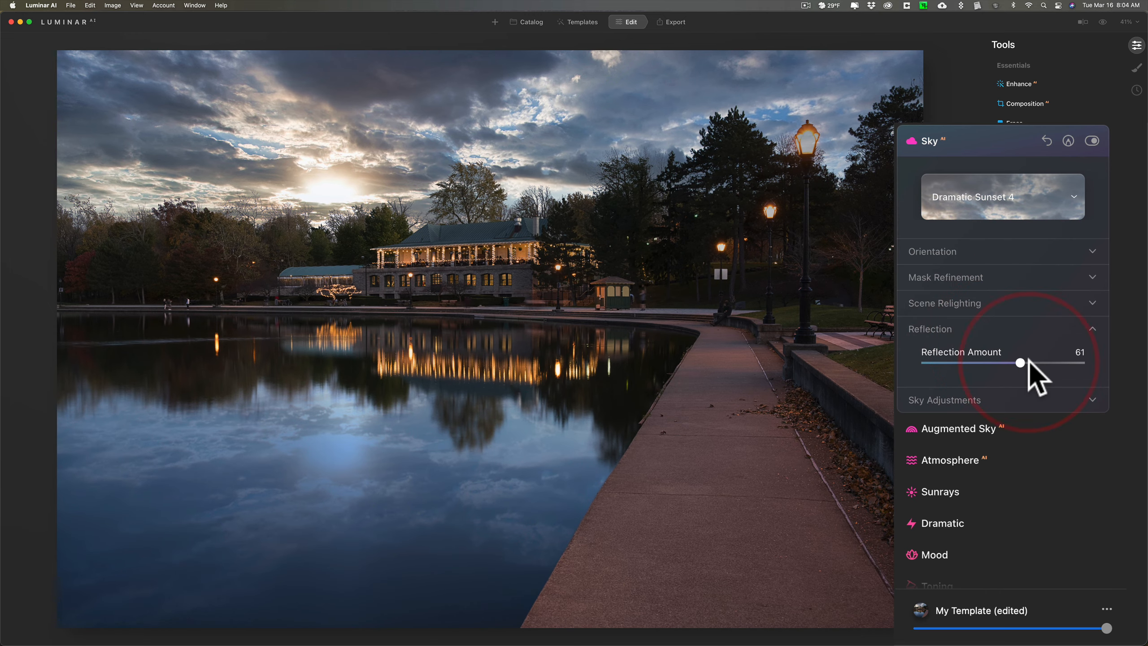
{"action": "left_click", "coordinate": [1001, 319]}
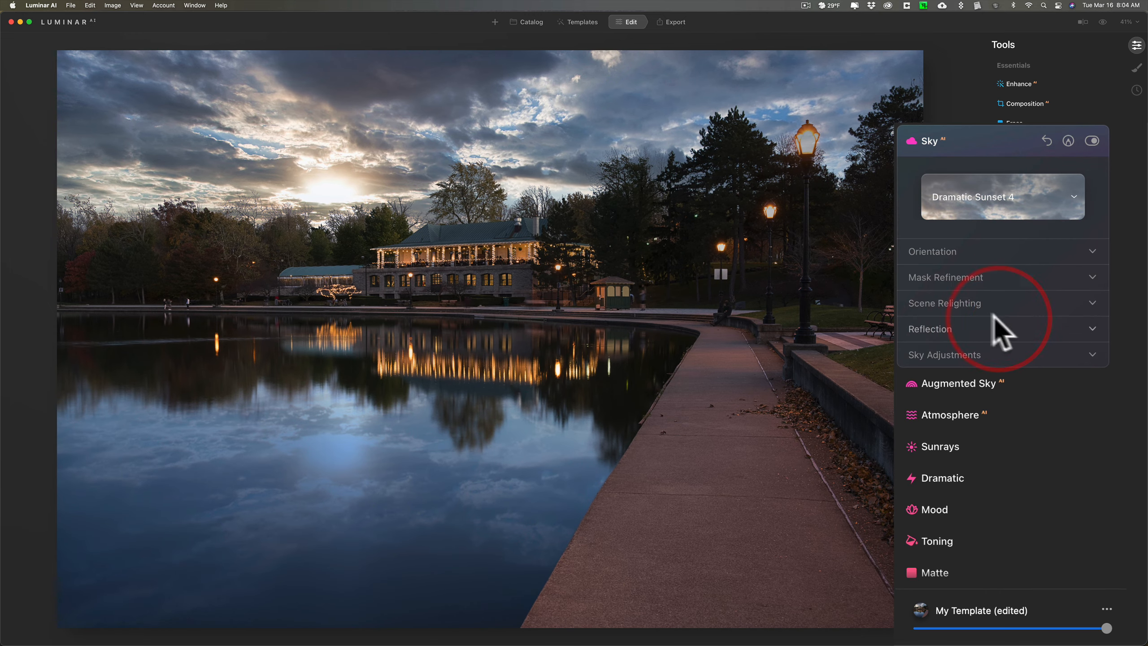
{"action": "left_click", "coordinate": [1043, 330]}
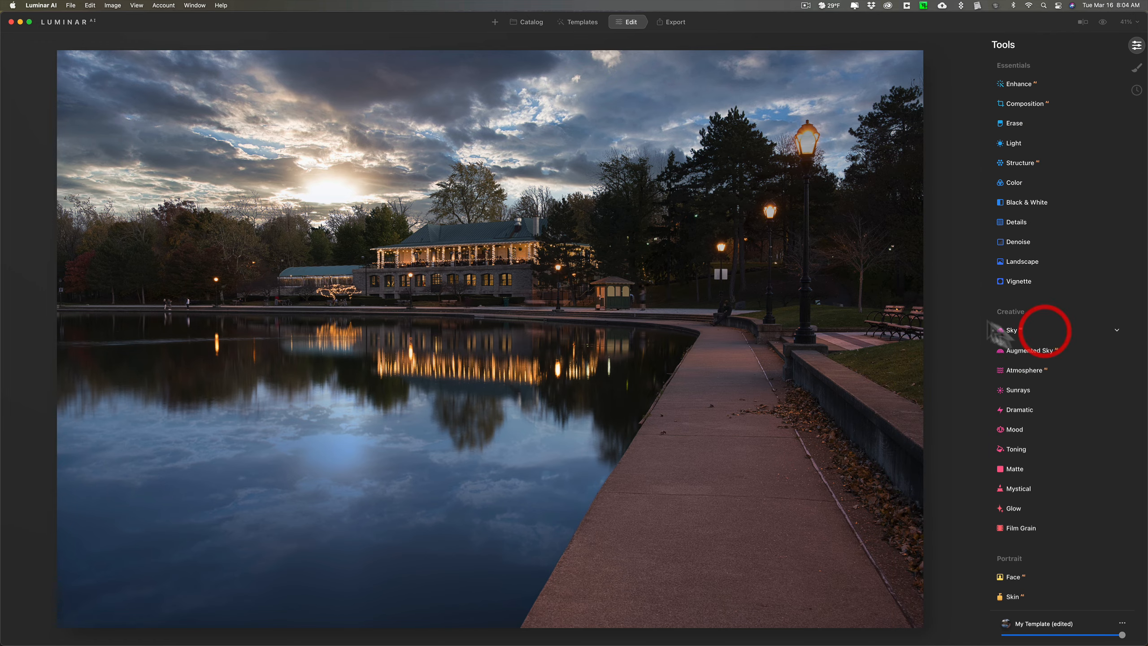
Step: Open the portrait of the woman in the white dress from the Working Folder for editing
{"action": "left_click", "coordinate": [534, 24]}
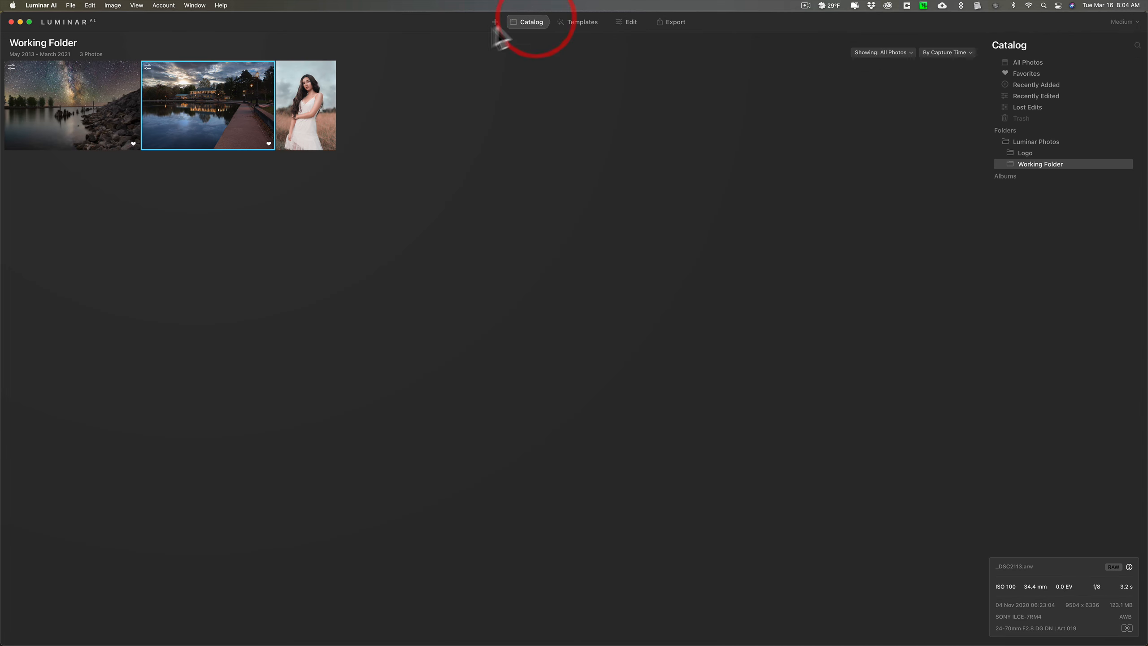
{"action": "double_click", "coordinate": [307, 106]}
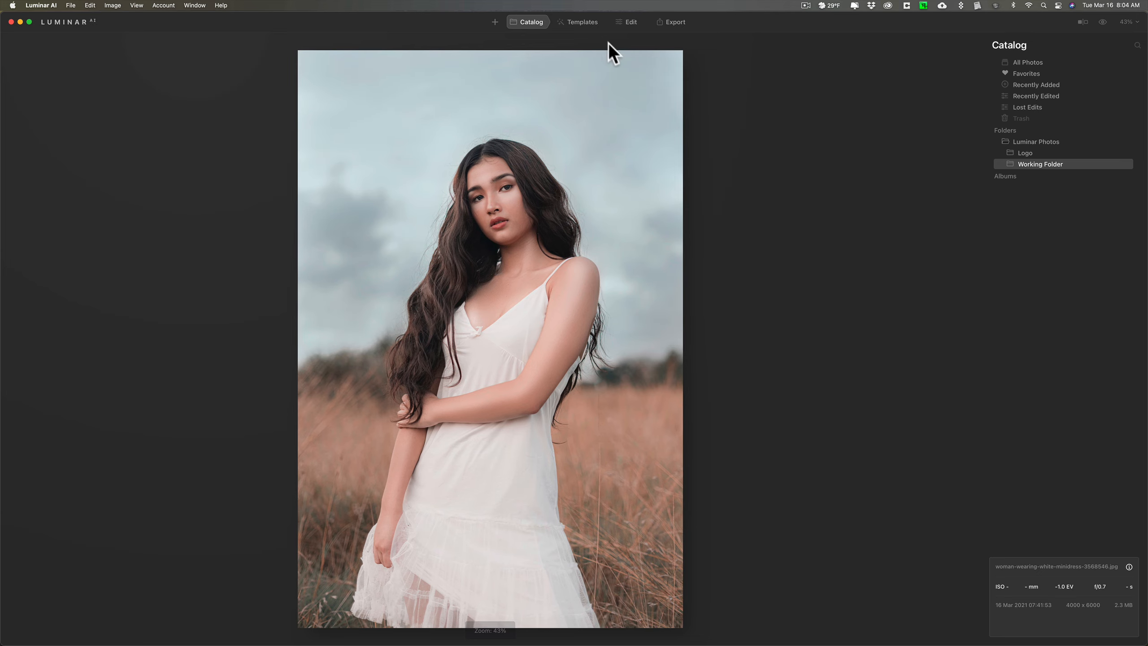
{"action": "left_click", "coordinate": [628, 22]}
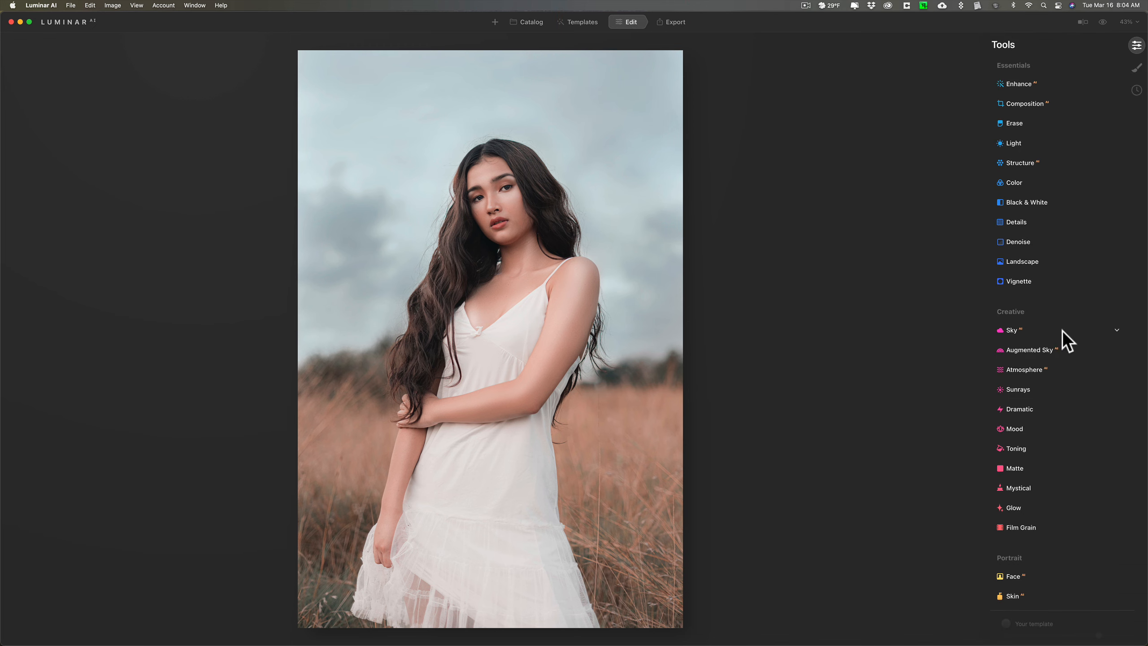
Step: Replace the portrait's sky with the Dramatic Sky 2 preset from the Dramatic Sky category
{"action": "left_click", "coordinate": [1062, 331]}
{"action": "left_click", "coordinate": [1056, 321]}
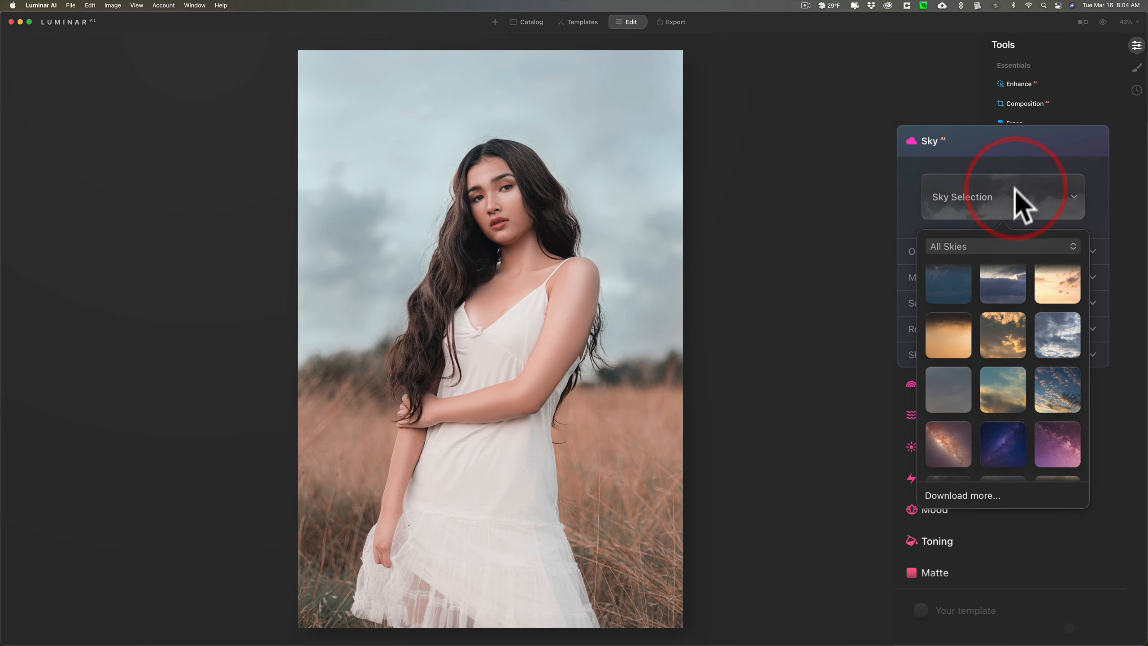
{"action": "left_click", "coordinate": [1023, 246]}
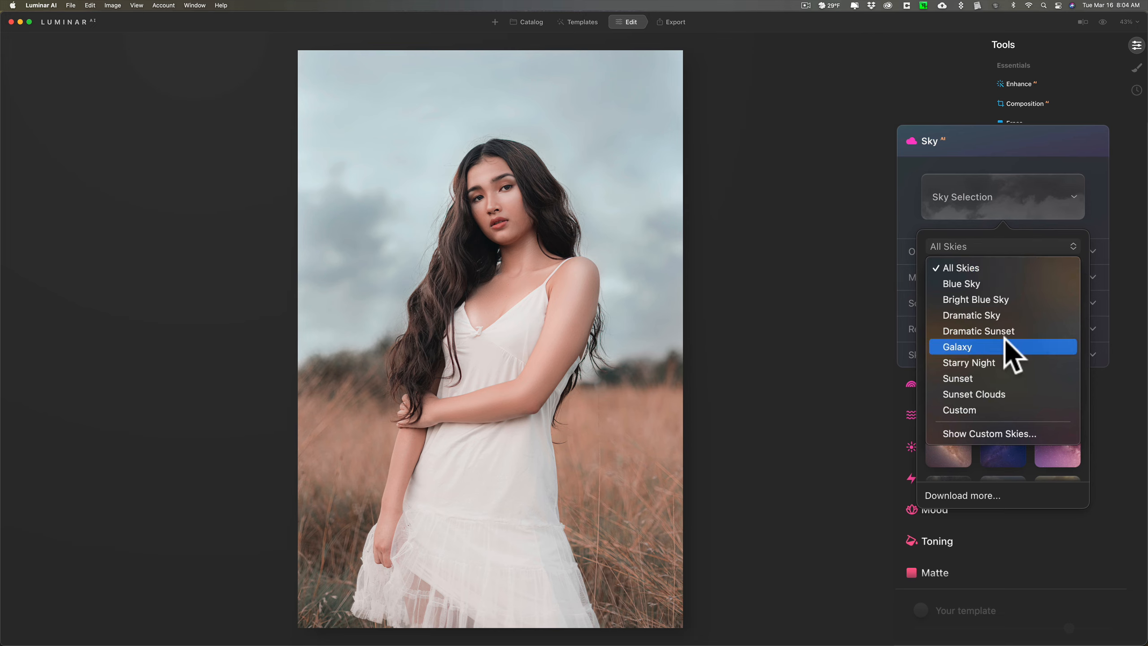
{"action": "left_click", "coordinate": [987, 316]}
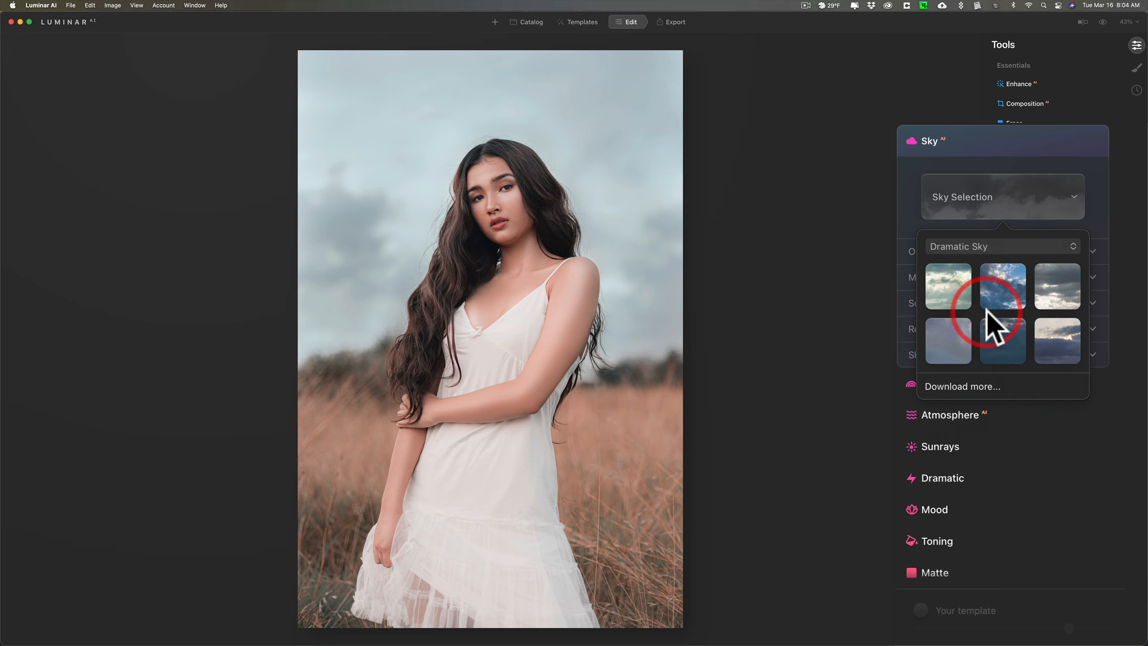
{"action": "left_click", "coordinate": [999, 294]}
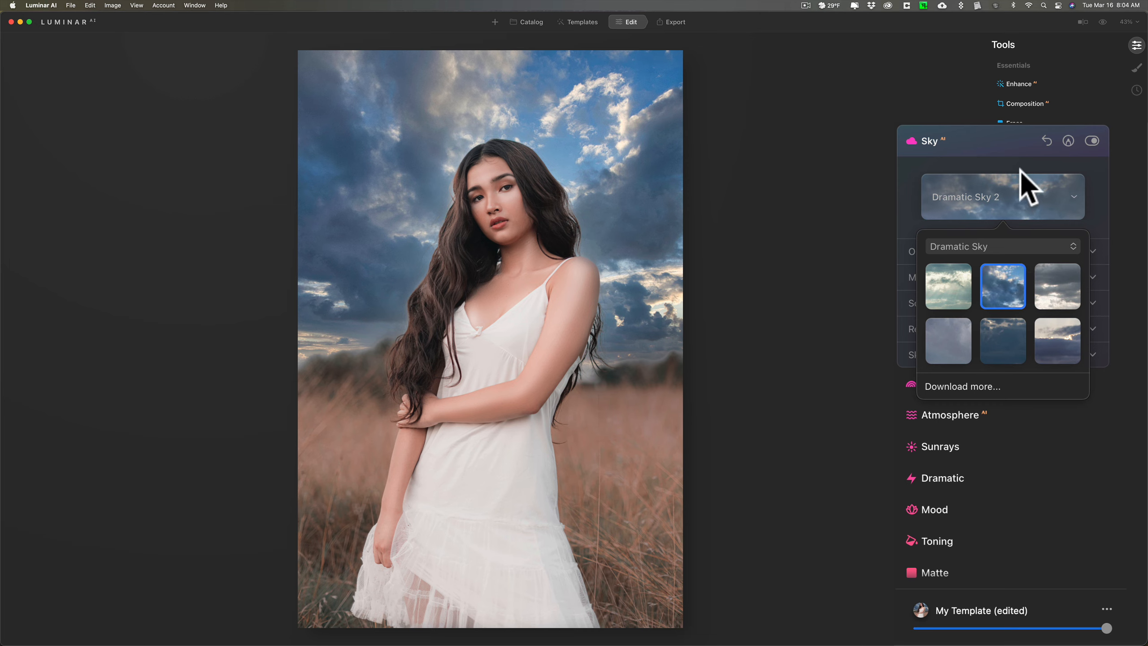
{"action": "left_click", "coordinate": [967, 172]}
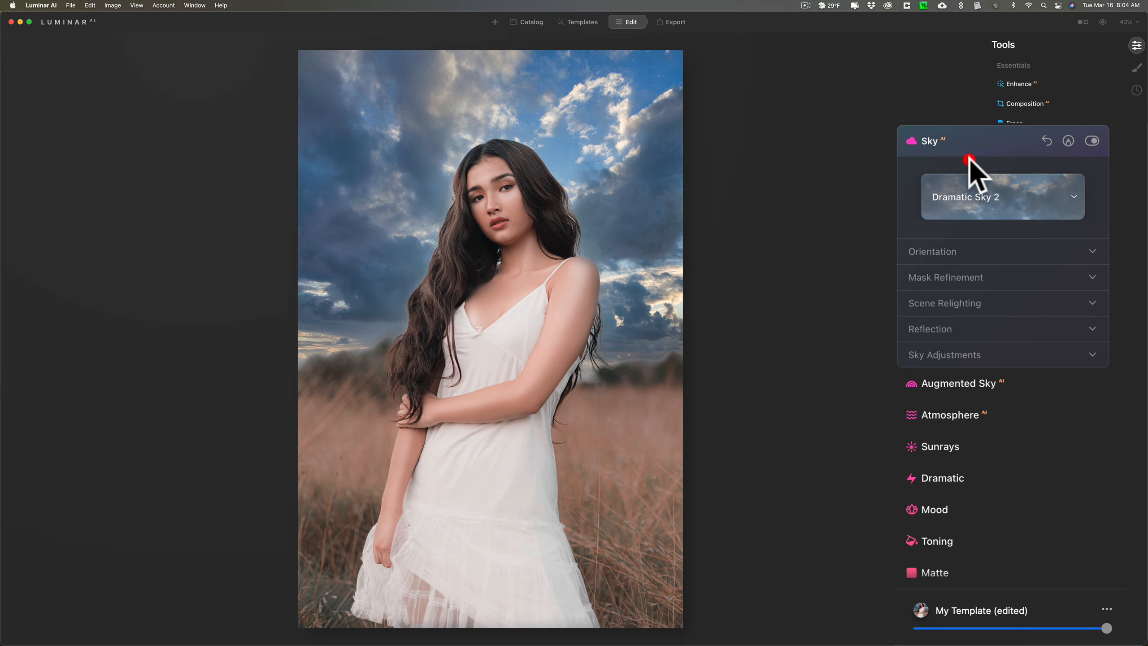
Step: Set the portrait sky's Defocus to 80 and show the Scene Relighting options
{"action": "left_click", "coordinate": [1029, 355]}
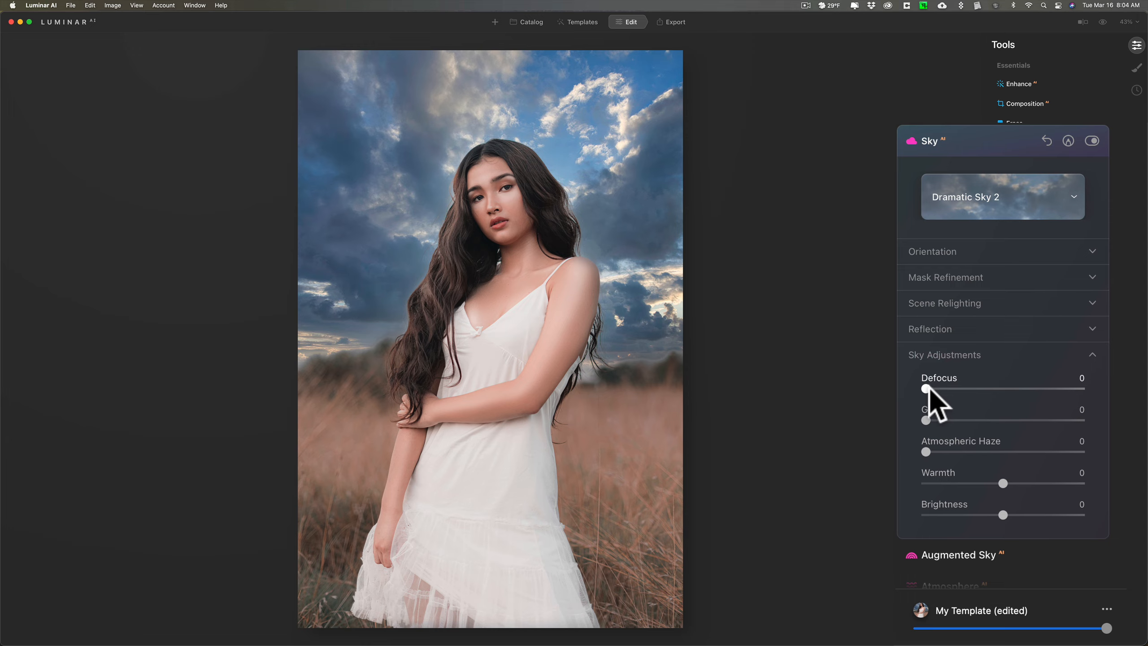
{"action": "left_click_drag", "start_coordinate": [926, 389], "coordinate": [1056, 389]}
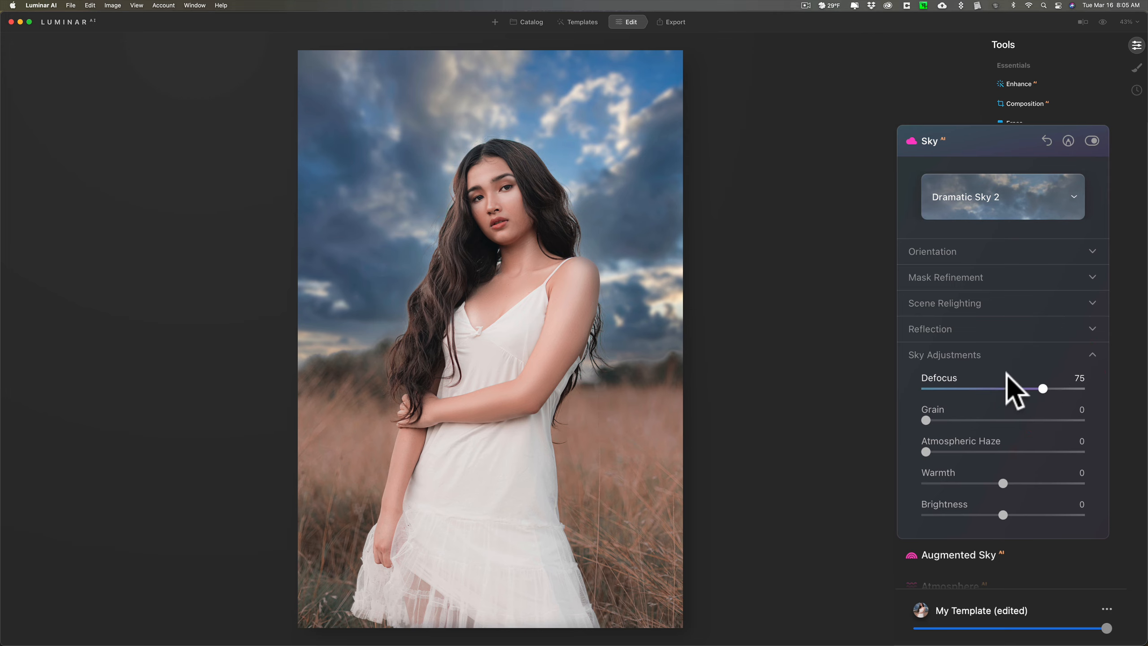
{"action": "left_click_drag", "start_coordinate": [1043, 389], "coordinate": [1051, 390]}
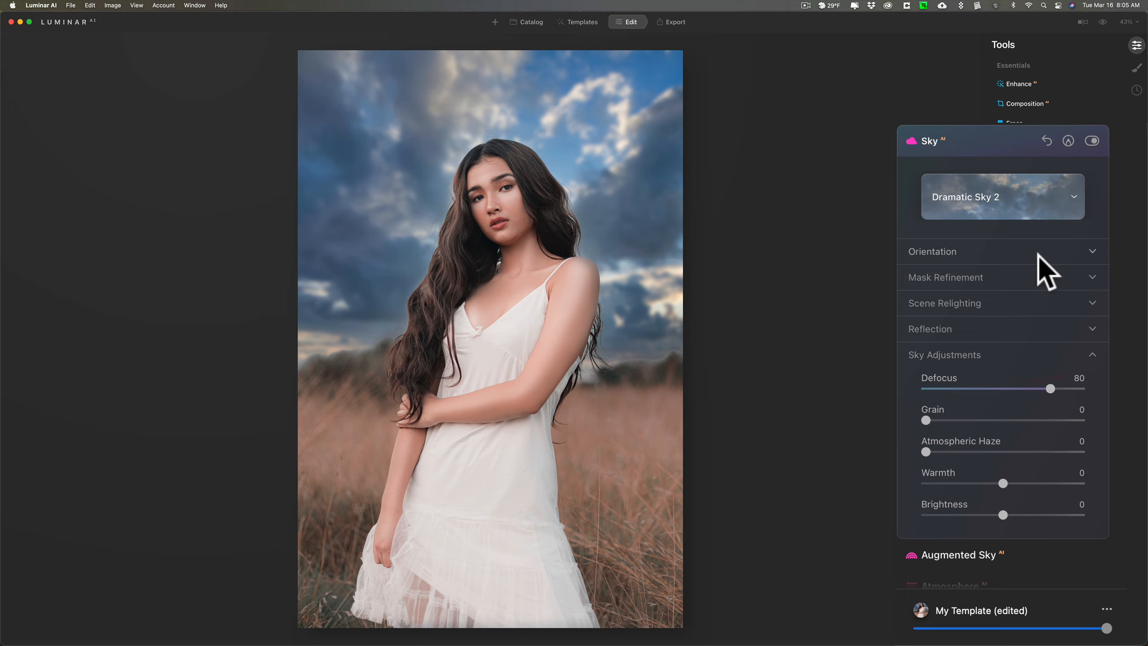
{"action": "left_click", "coordinate": [1029, 304]}
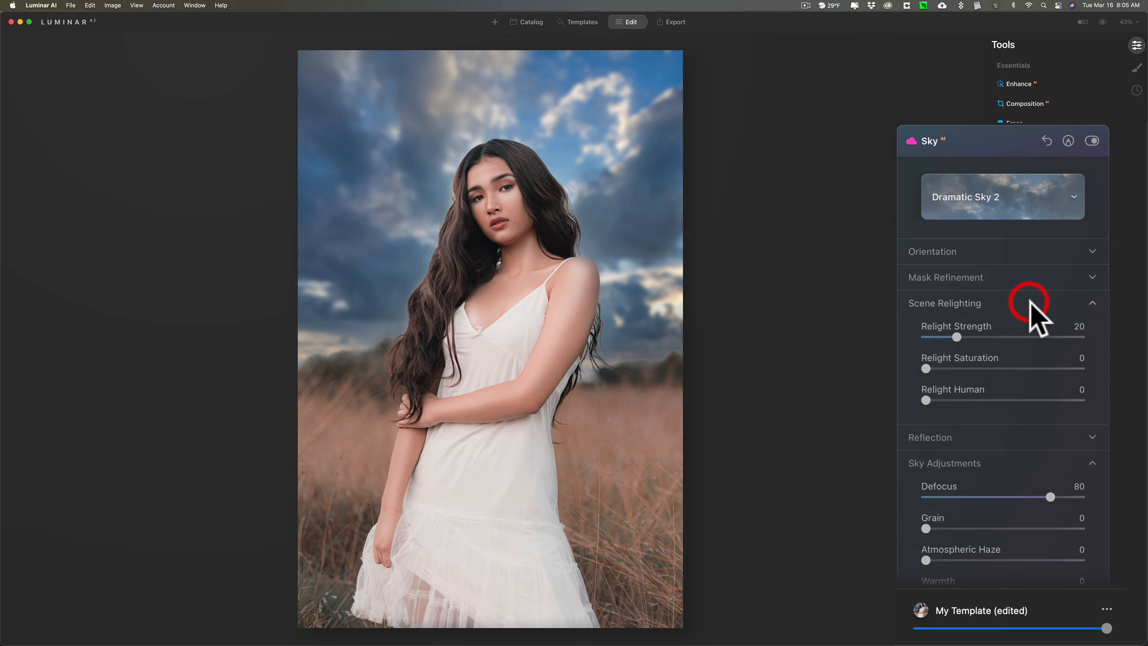
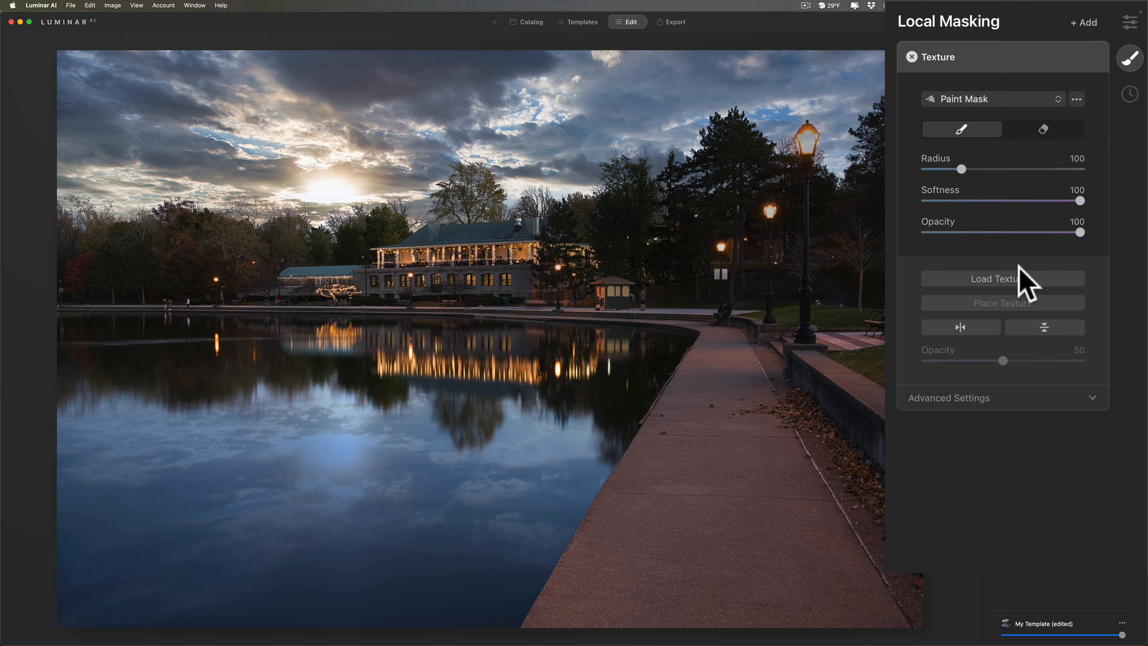
Step: Load the white low-res logo PNG from the Logo folder as the lakeside photo's texture and set its opacity to 92
{"action": "left_click", "coordinate": [1007, 283]}
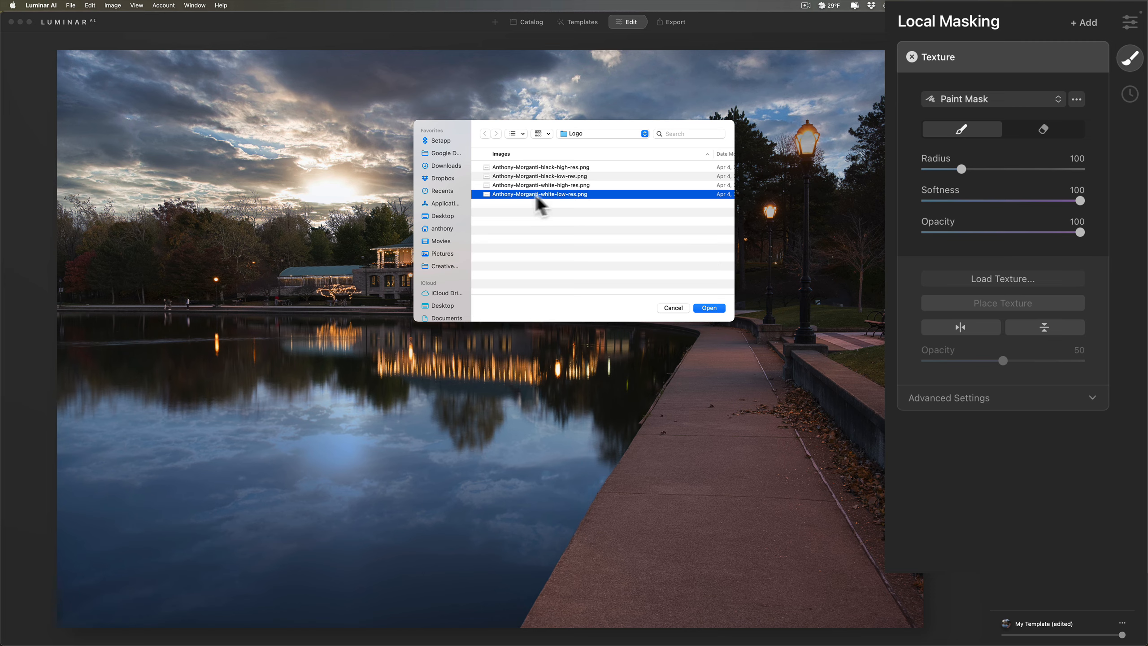
{"action": "left_click", "coordinate": [611, 195]}
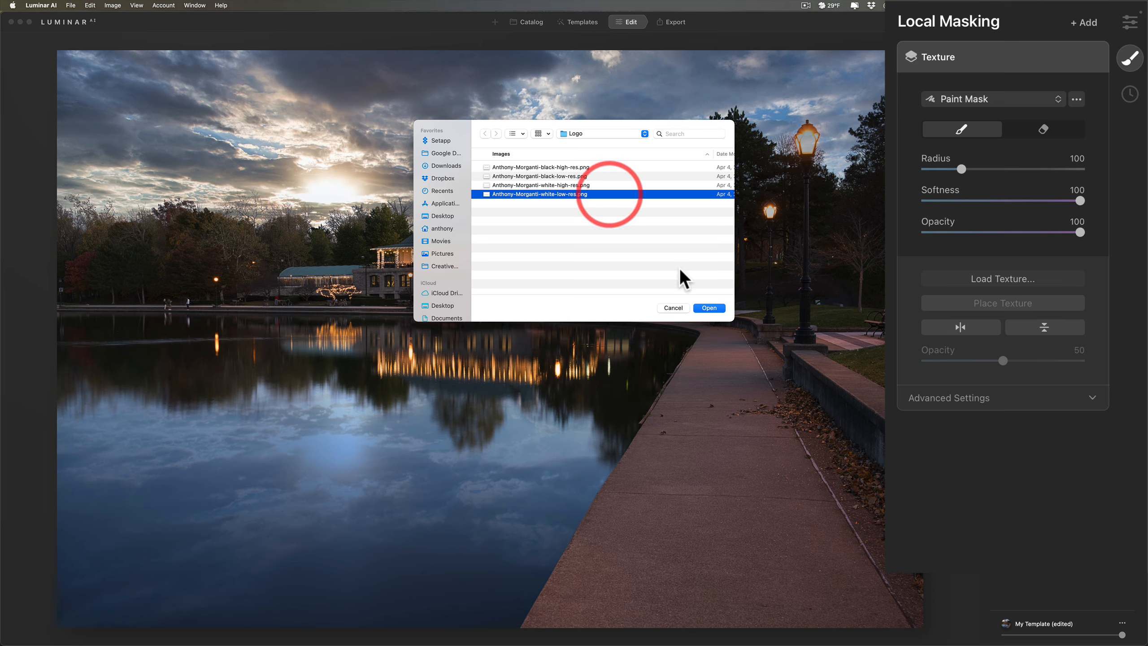
{"action": "left_click", "coordinate": [709, 308]}
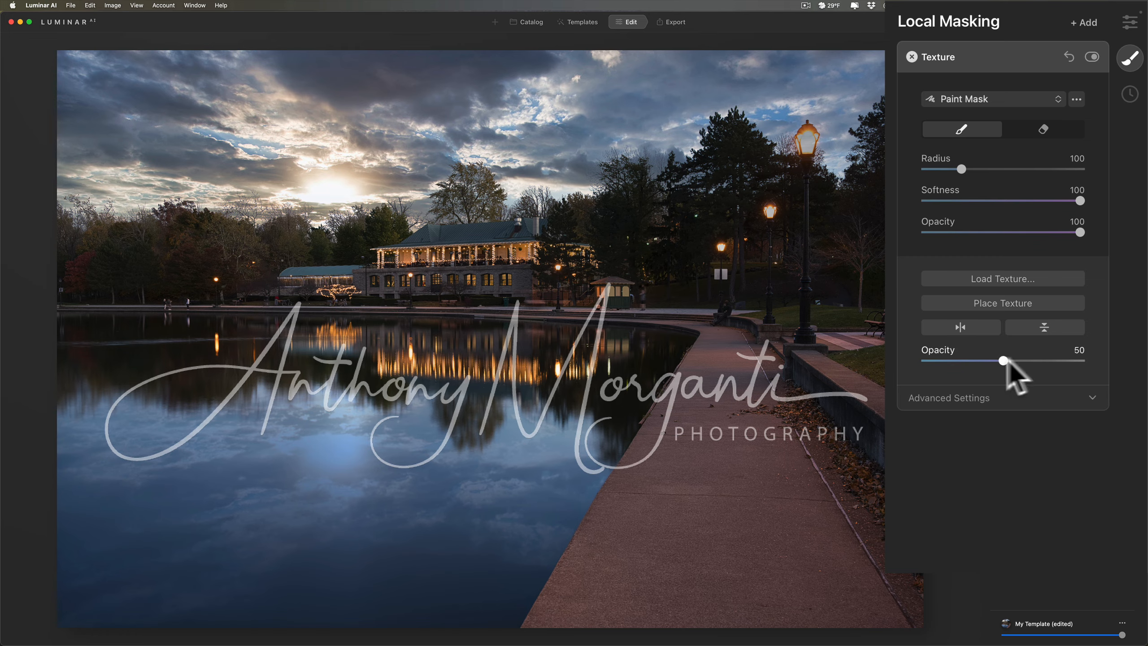
{"action": "left_click_drag", "start_coordinate": [1004, 361], "coordinate": [1068, 361]}
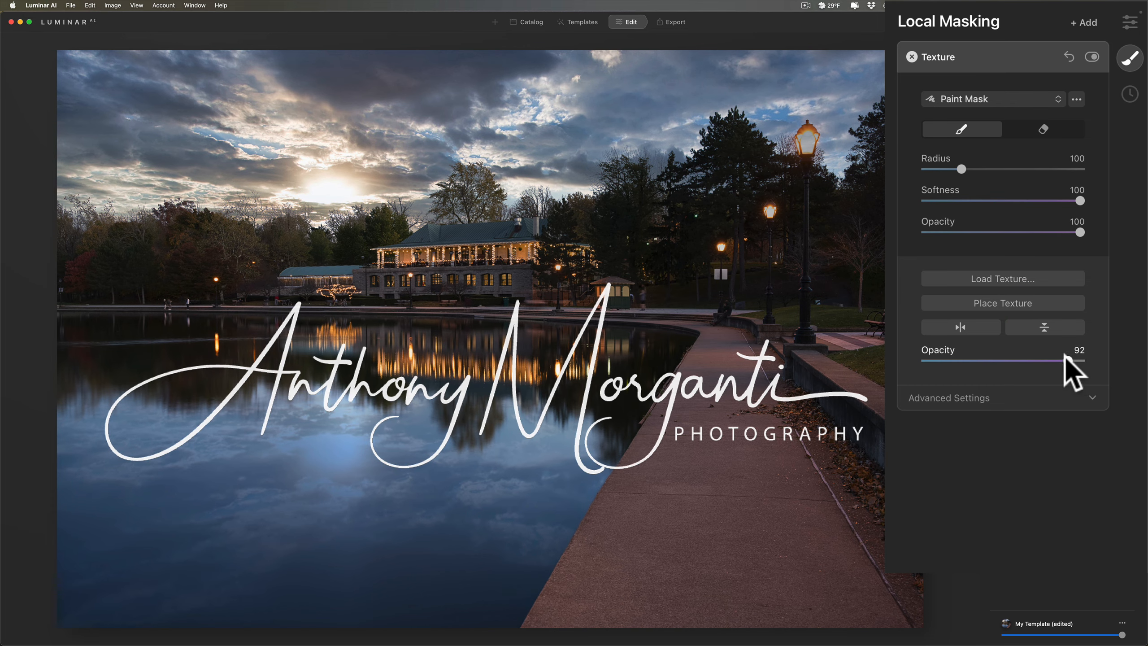
Step: Scale the logo texture down to roughly a third of the photo's width and place it in the photo's lower-left corner
{"action": "left_click", "coordinate": [1000, 300]}
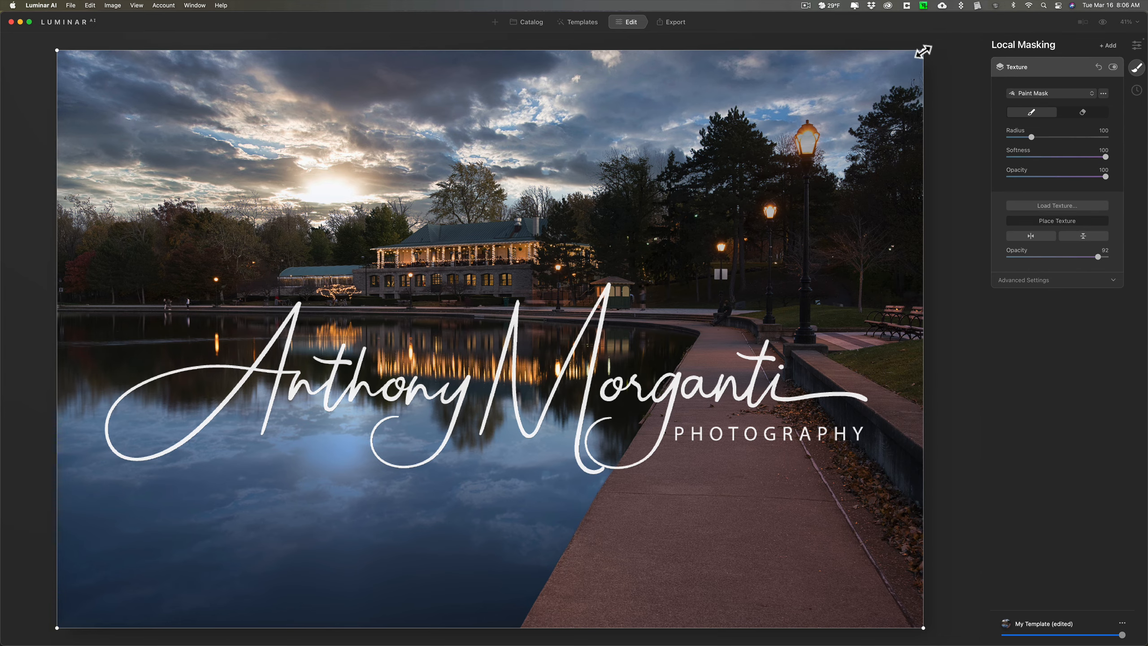
{"action": "left_click_drag", "start_coordinate": [923, 51], "coordinate": [339, 466]}
{"action": "mouse_move", "coordinate": [199, 545]}
{"action": "left_mouse_down"}
{"action": "mouse_move", "coordinate": [341, 451]}
{"action": "mouse_move", "coordinate": [543, 272]}
{"action": "mouse_move", "coordinate": [521, 200]}
{"action": "mouse_move", "coordinate": [340, 457]}
{"action": "mouse_move", "coordinate": [276, 522]}
{"action": "mouse_move", "coordinate": [211, 541]}
{"action": "left_mouse_up"}
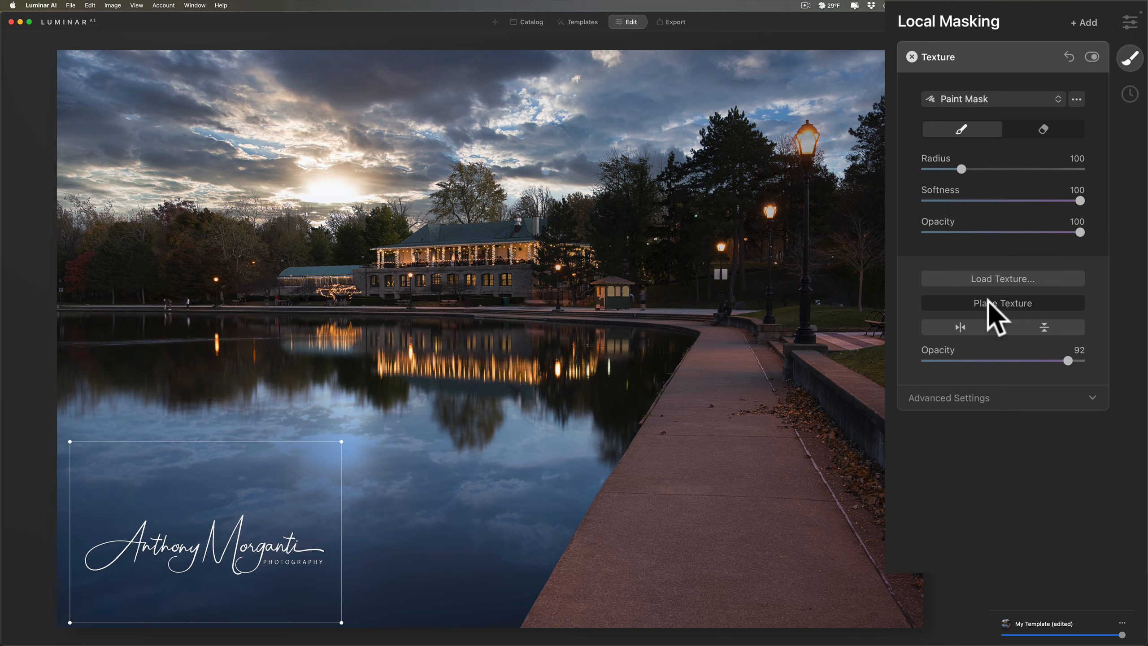
{"action": "left_click", "coordinate": [990, 303]}
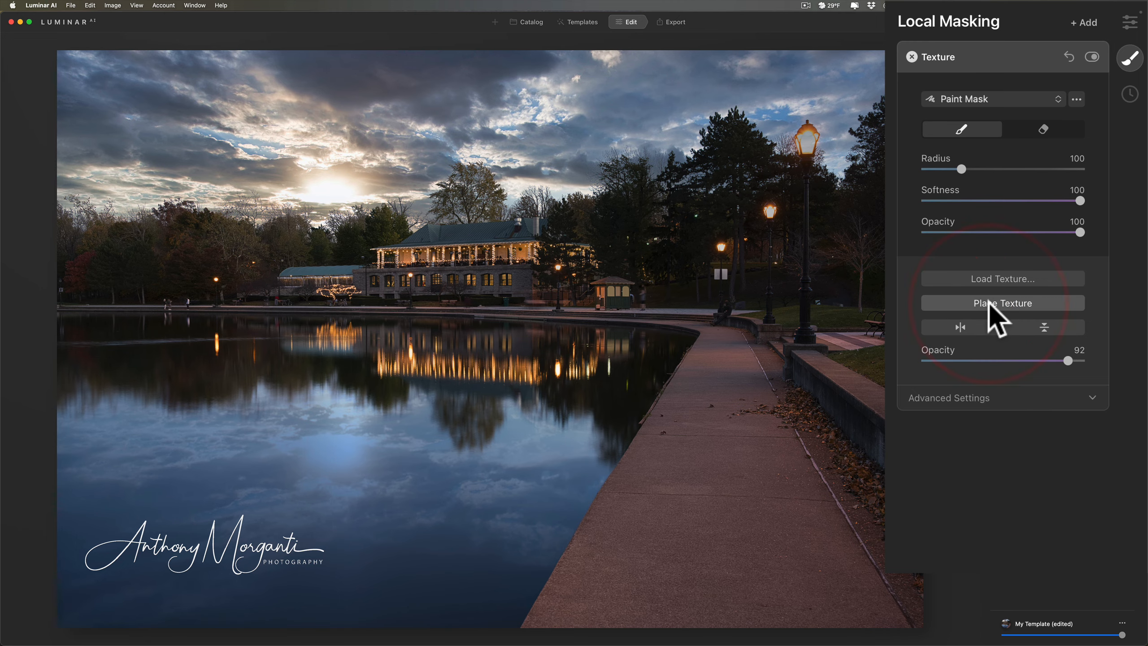
Step: Try a faint opacity of about 13 on the logo texture and settle on 81
{"action": "left_click_drag", "start_coordinate": [1068, 361], "coordinate": [935, 363]}
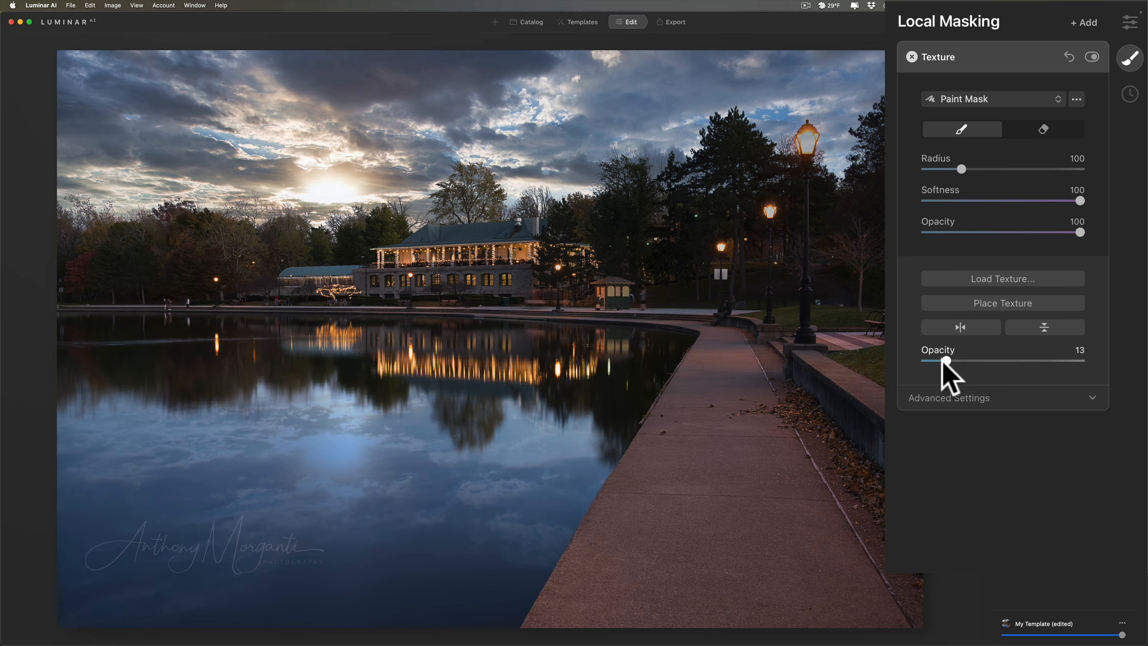
{"action": "left_click_drag", "start_coordinate": [943, 356], "coordinate": [1059, 357]}
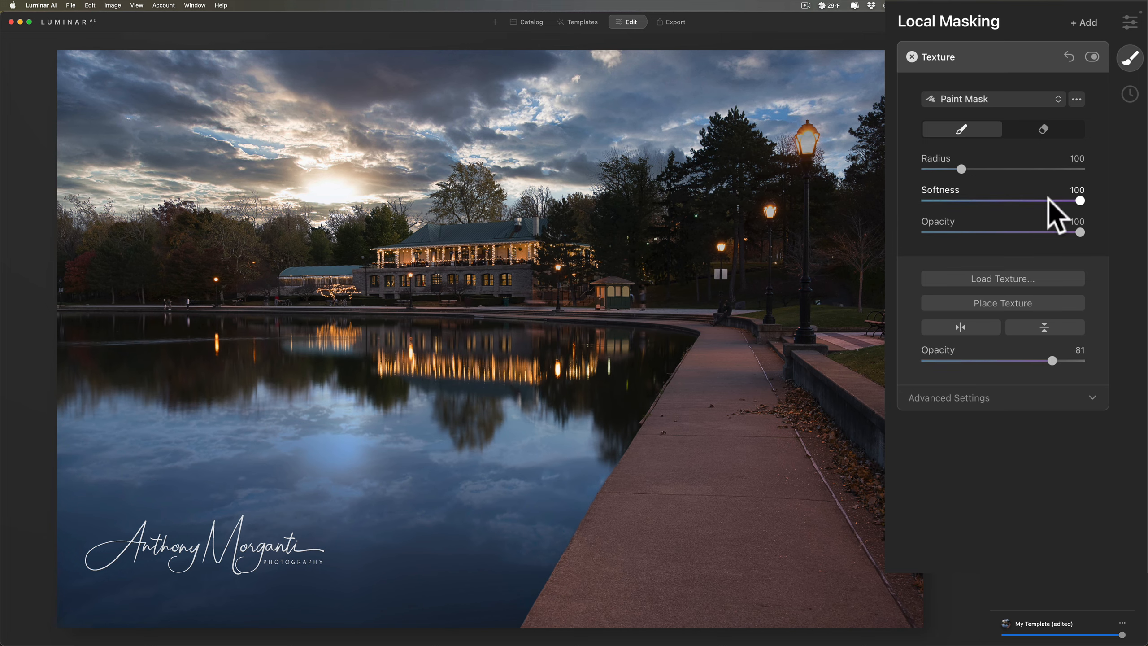
{"action": "mouse_move", "coordinate": [1080, 201]}
{"action": "left_mouse_down"}
{"action": "mouse_move", "coordinate": [943, 199]}
{"action": "mouse_move", "coordinate": [1084, 200]}
{"action": "left_mouse_up"}
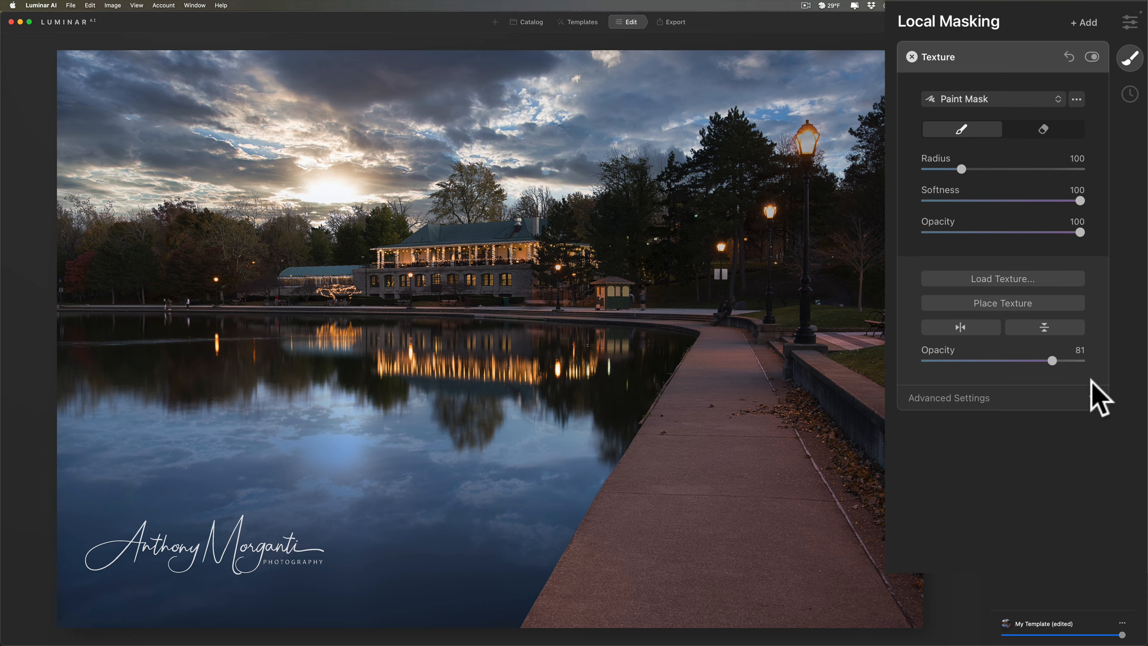
Step: Preview blend modes such as Multiply in the logo texture's advanced settings and keep Normal
{"action": "left_click", "coordinate": [1089, 393]}
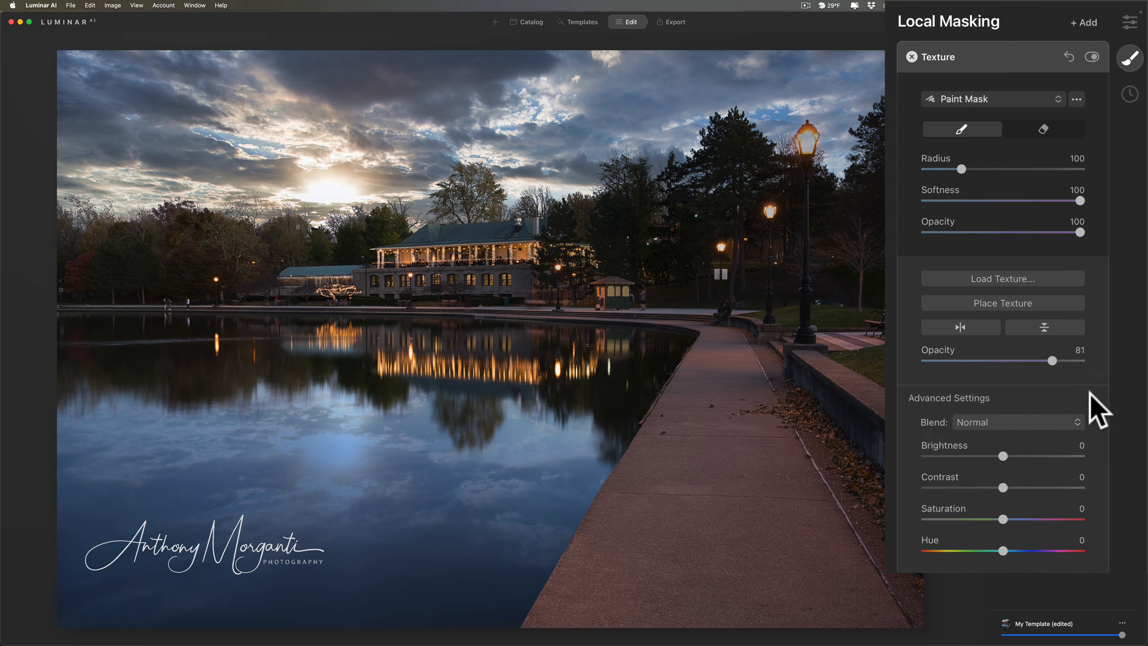
{"action": "left_click", "coordinate": [1025, 423]}
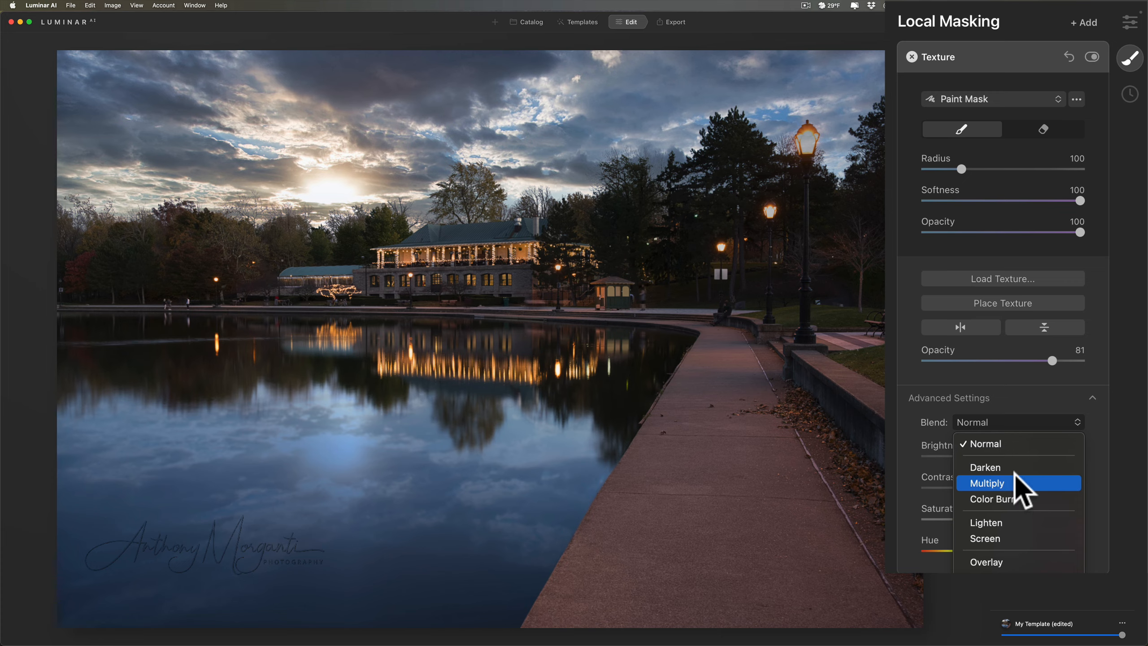
{"action": "left_click", "coordinate": [1018, 400]}
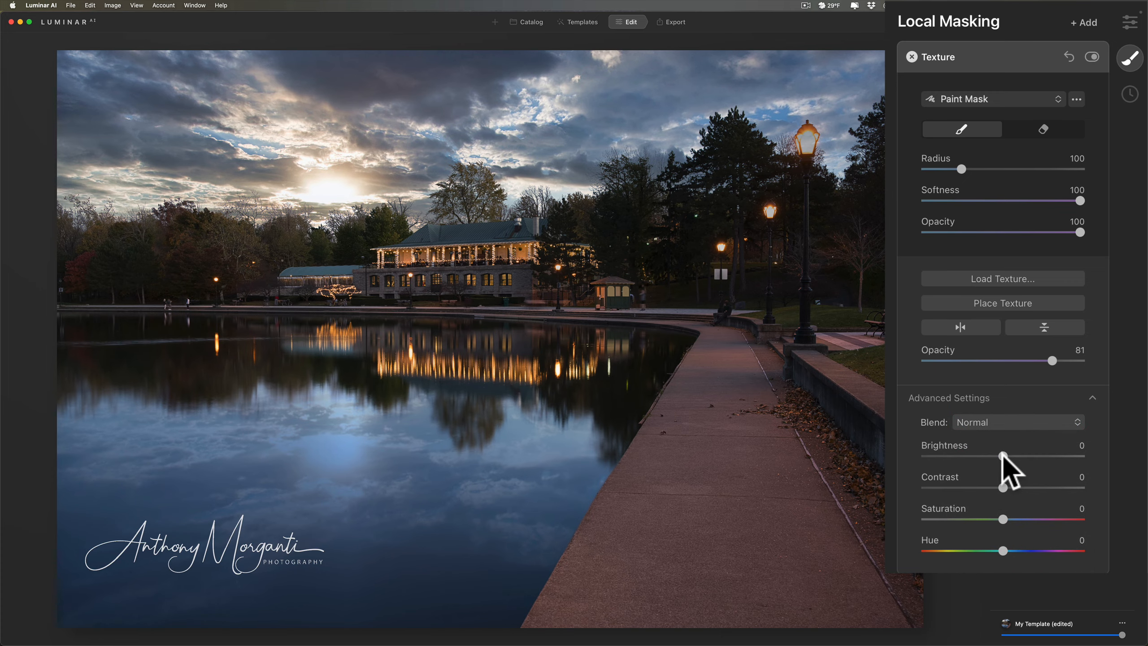
Step: Try out brightness, contrast, saturation and hue changes on the logo texture, reset each to 0, and collapse the advanced settings
{"action": "left_click_drag", "start_coordinate": [1003, 456], "coordinate": [1075, 491]}
{"action": "double_click", "coordinate": [1040, 465]}
{"action": "double_click", "coordinate": [1004, 495]}
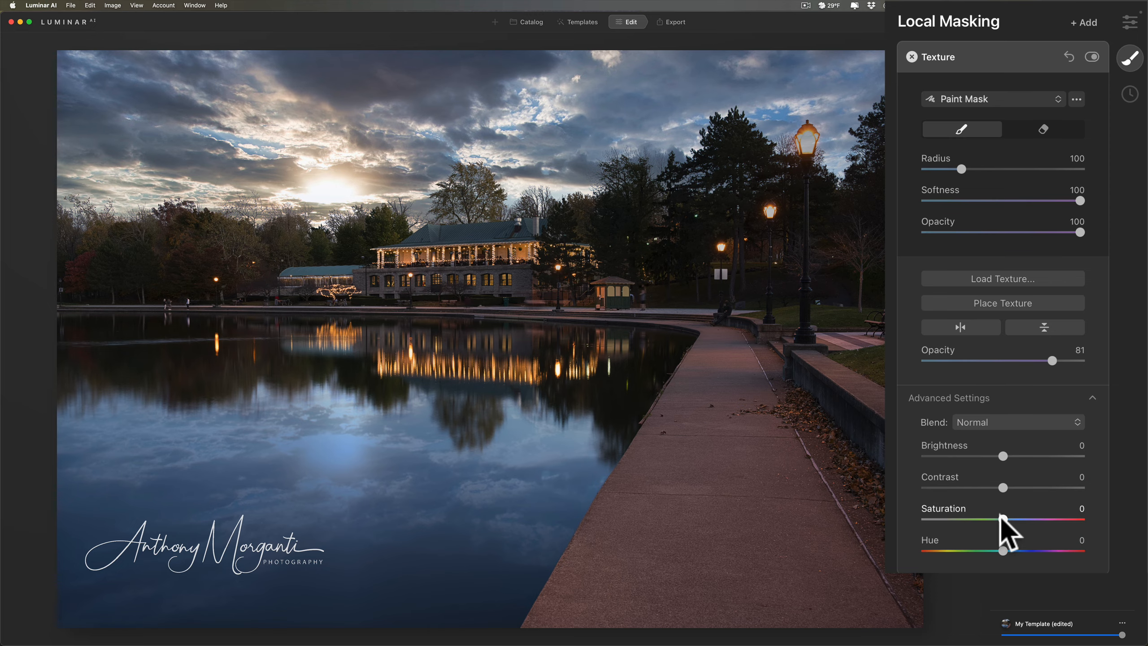
{"action": "left_click_drag", "start_coordinate": [1003, 520], "coordinate": [1078, 530]}
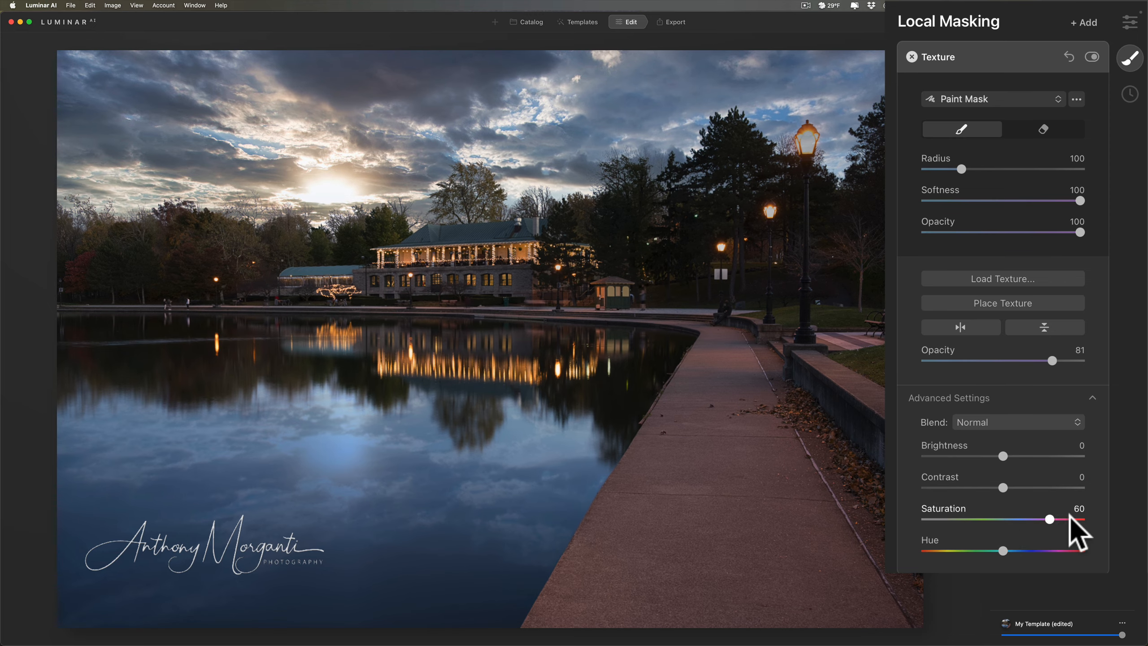
{"action": "double_click", "coordinate": [1003, 520]}
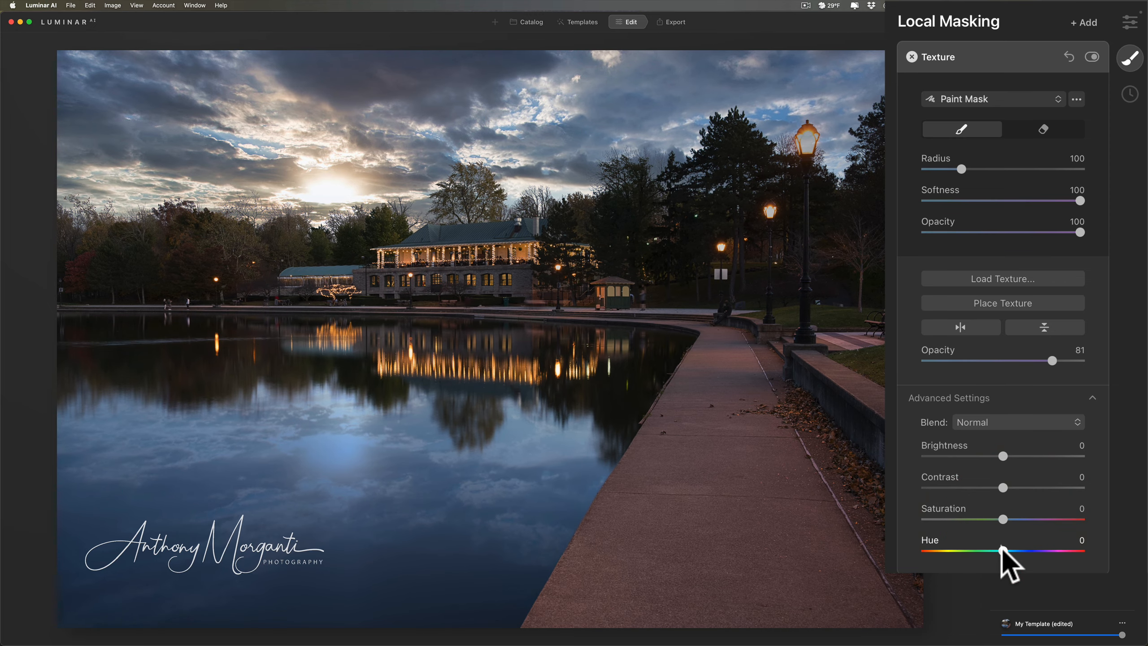
{"action": "mouse_move", "coordinate": [1000, 548]}
{"action": "left_mouse_down"}
{"action": "mouse_move", "coordinate": [1090, 548]}
{"action": "mouse_move", "coordinate": [978, 548]}
{"action": "mouse_move", "coordinate": [1068, 549]}
{"action": "mouse_move", "coordinate": [1017, 550]}
{"action": "left_mouse_up"}
{"action": "double_click", "coordinate": [1018, 550]}
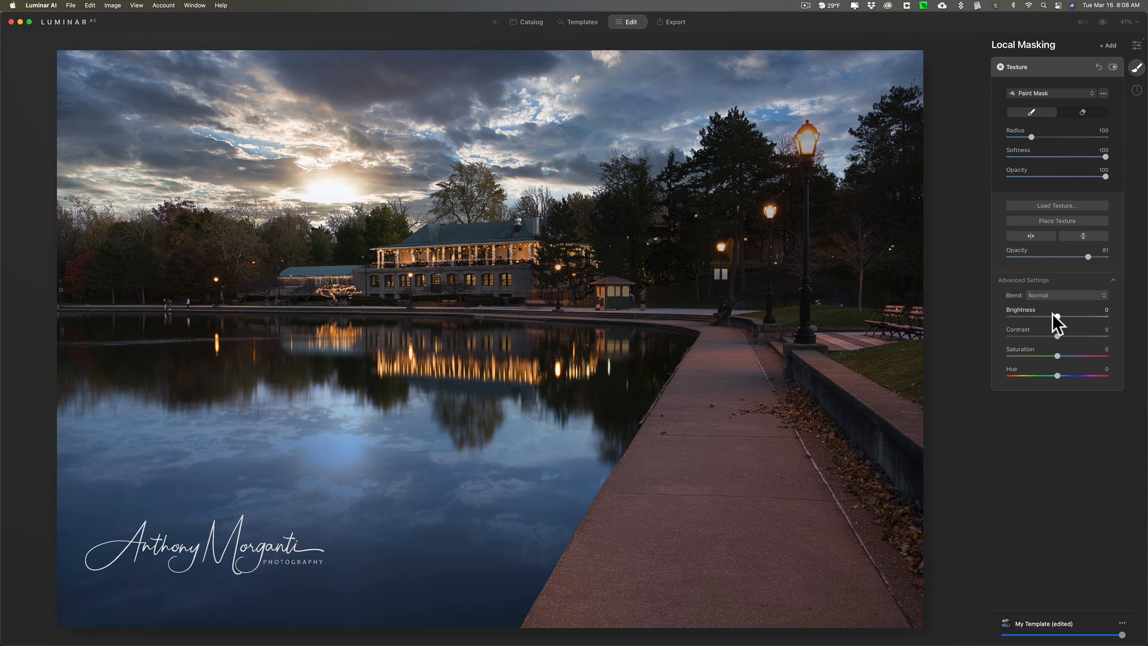
{"action": "left_click", "coordinate": [1075, 274]}
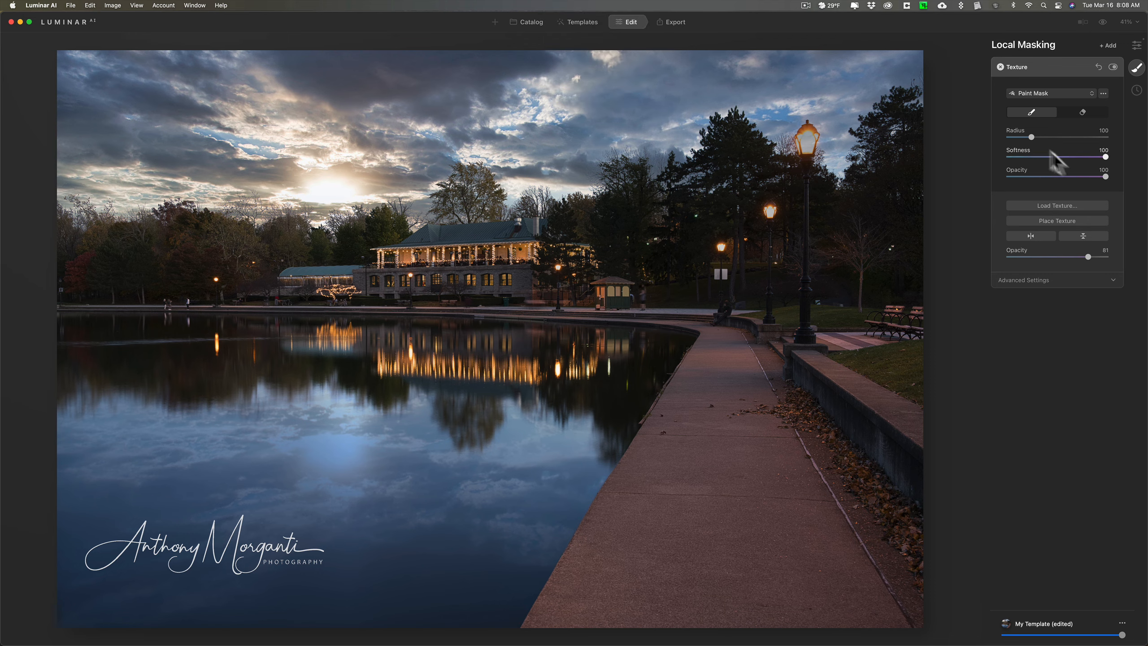
Step: Browse the available template collections for the lakeside photo, from Essentials and Landscape through Portrait to Aerial
{"action": "left_click", "coordinate": [580, 22]}
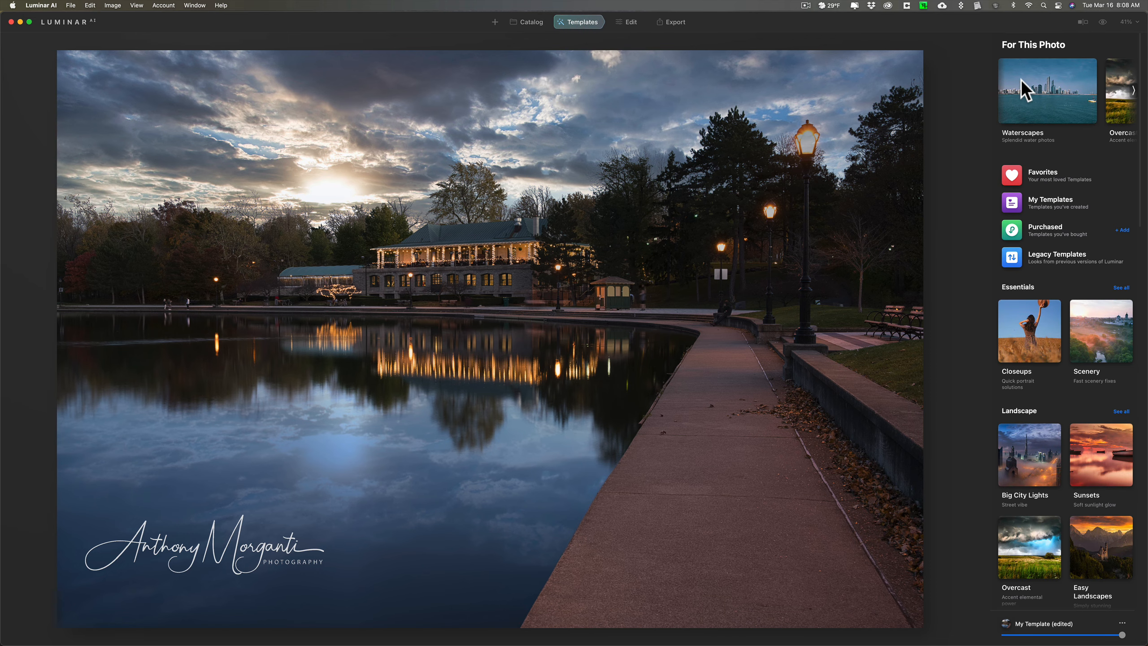
{"action": "scroll", "coordinate": [1021, 79], "scroll_direction": "down", "scroll_amount": 5}
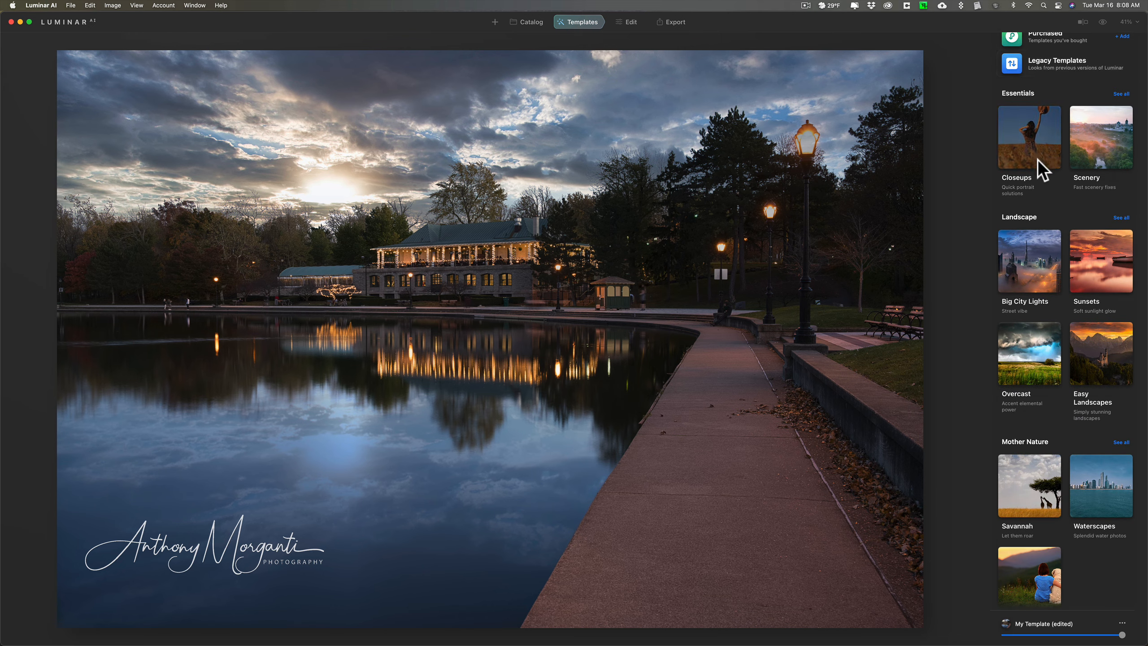
{"action": "scroll", "coordinate": [1040, 167], "scroll_direction": "down", "scroll_amount": 10}
{"action": "scroll", "coordinate": [1036, 159], "scroll_direction": "down", "scroll_amount": 6}
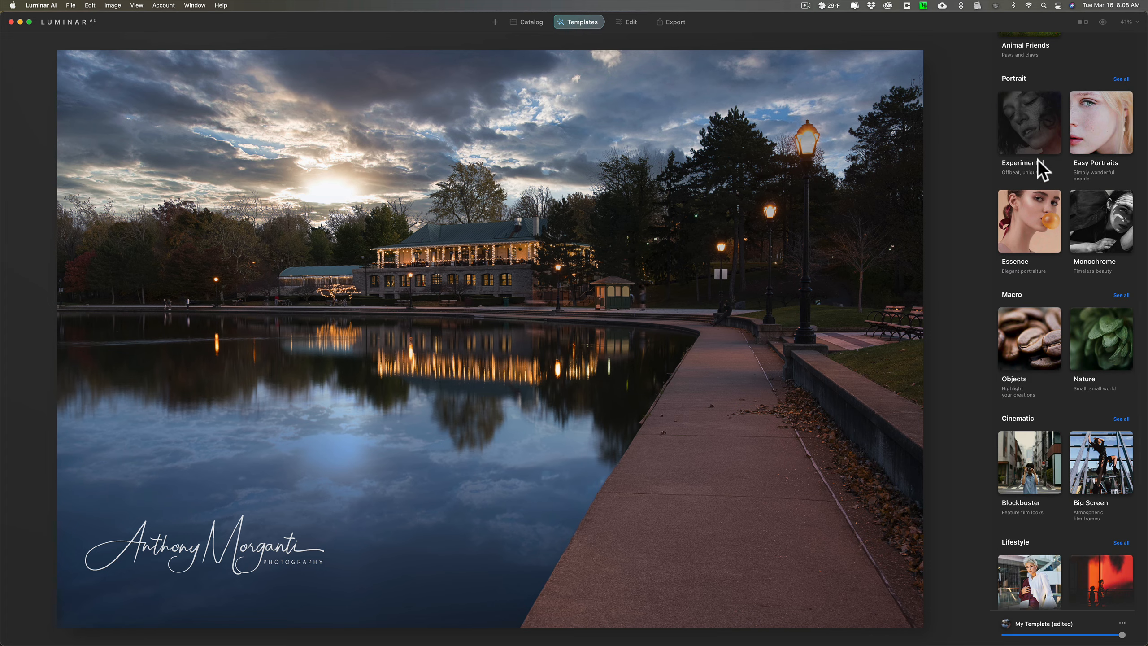
{"action": "scroll", "coordinate": [1037, 158], "scroll_direction": "down", "scroll_amount": 2}
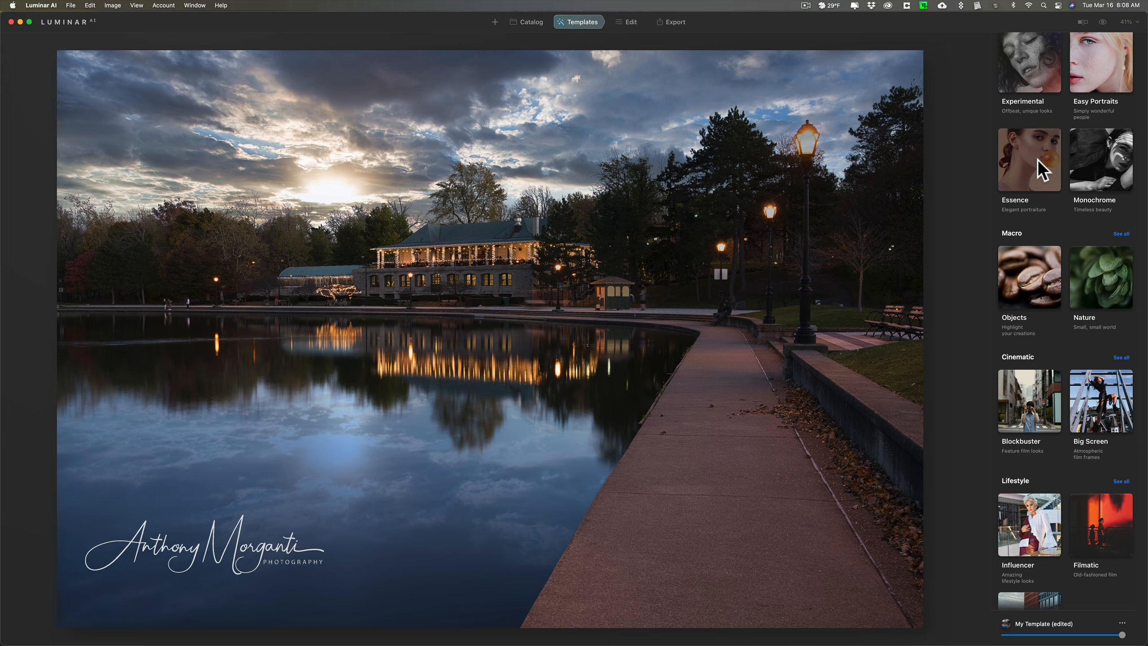
{"action": "scroll", "coordinate": [1071, 217], "scroll_direction": "down", "scroll_amount": 6}
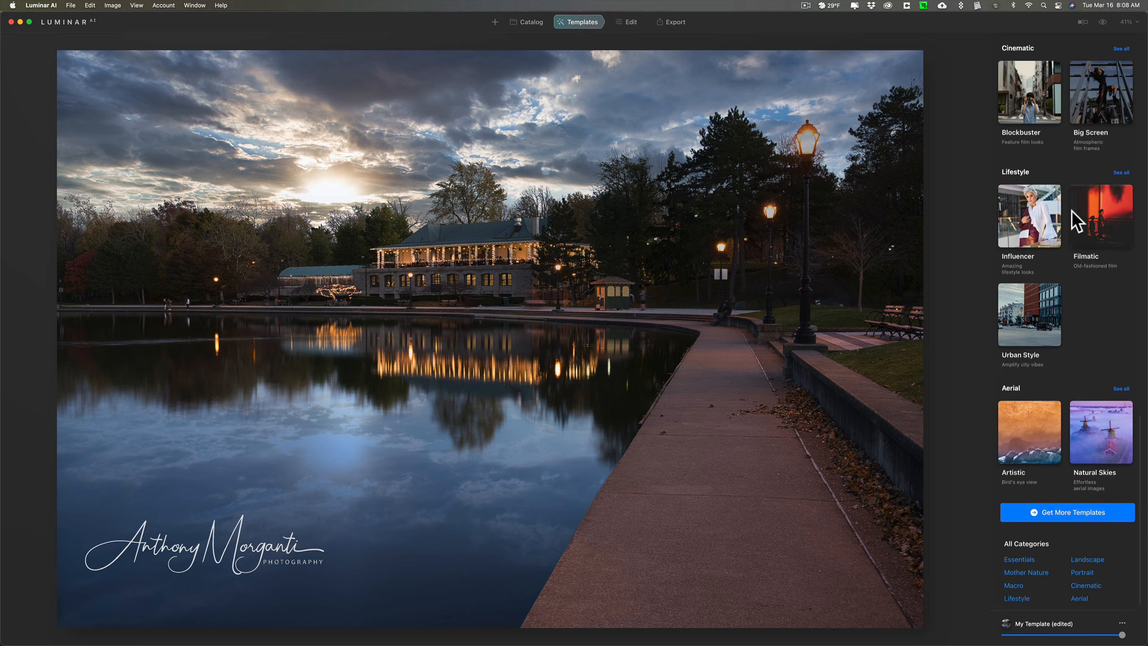
{"action": "scroll", "coordinate": [1071, 209], "scroll_direction": "up", "scroll_amount": 10}
{"action": "scroll", "coordinate": [1071, 210], "scroll_direction": "up", "scroll_amount": 5}
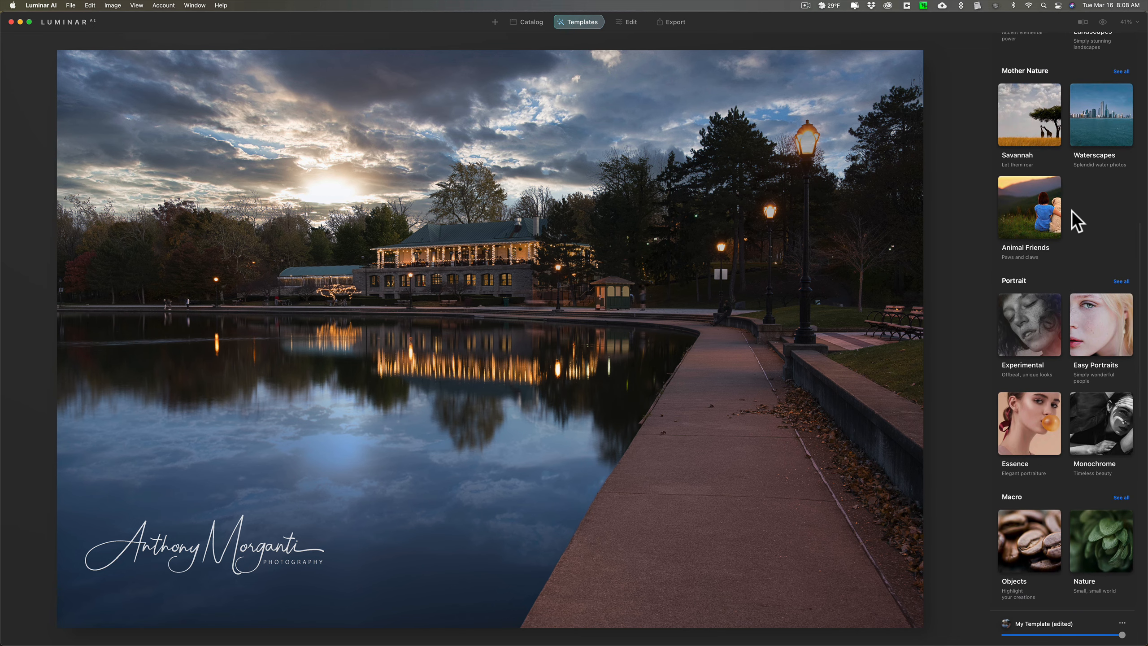
Step: Look through the templates in the Experimental portrait collection and return to the start of the template overview
{"action": "left_click", "coordinate": [1034, 345]}
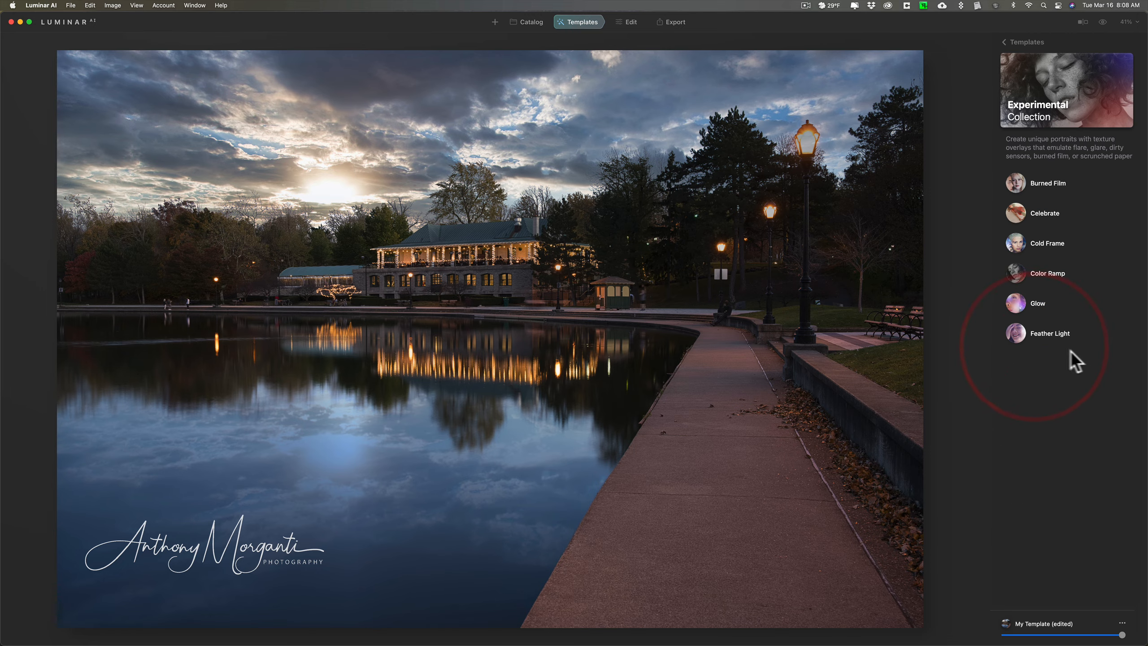
{"action": "left_click", "coordinate": [1017, 40]}
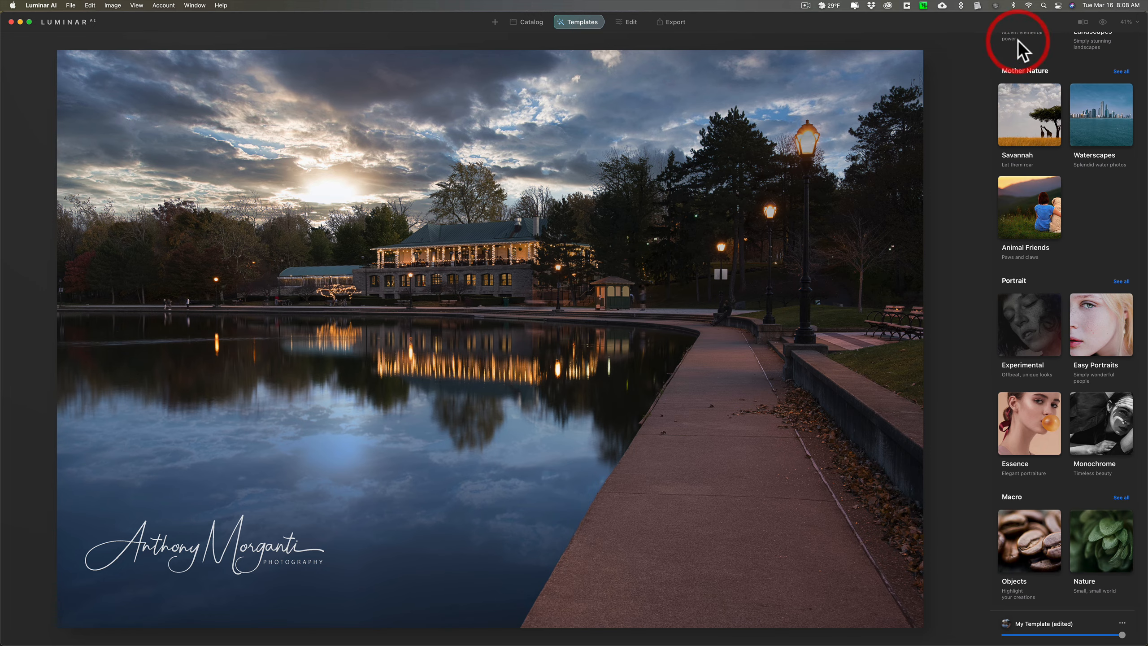
{"action": "scroll", "coordinate": [1032, 212], "scroll_direction": "up", "scroll_amount": 10}
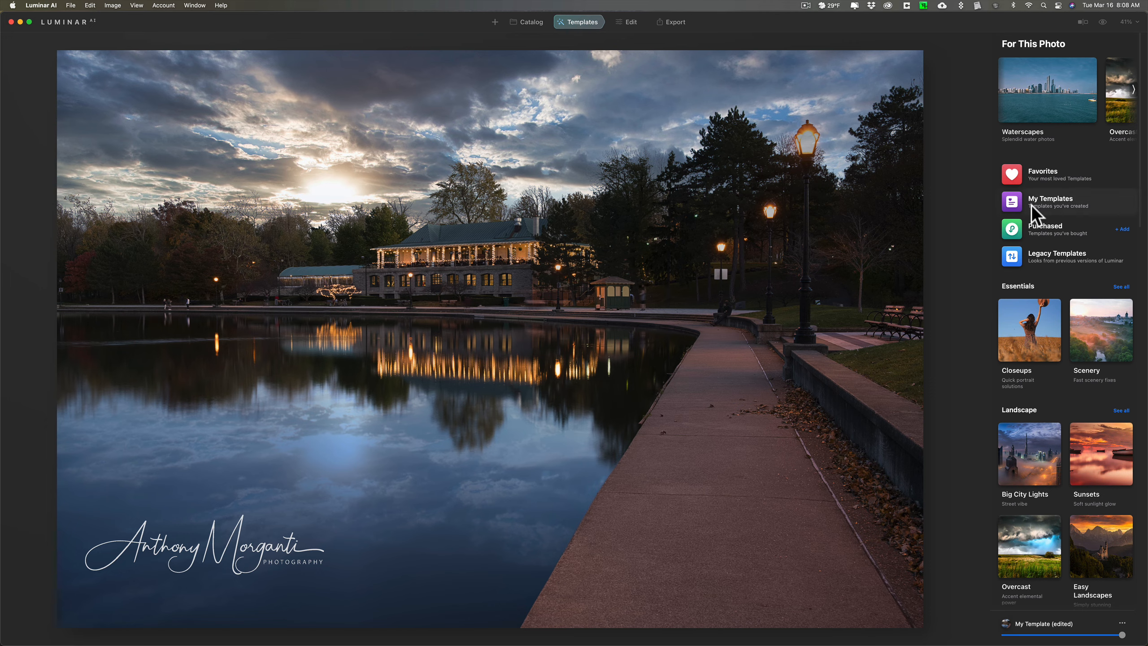